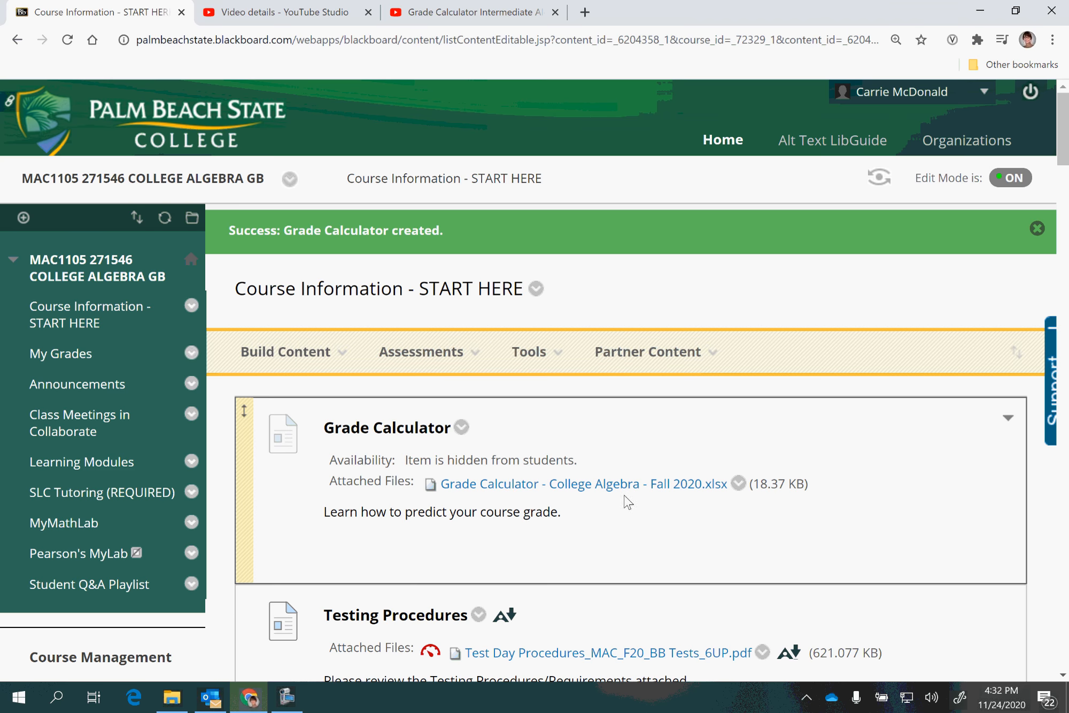
Step: Download and open the attached Grade Calculator - College Algebra - Fall 2020.xlsx workbook, and enable editing in it
{"action": "left_click", "coordinate": [508, 487]}
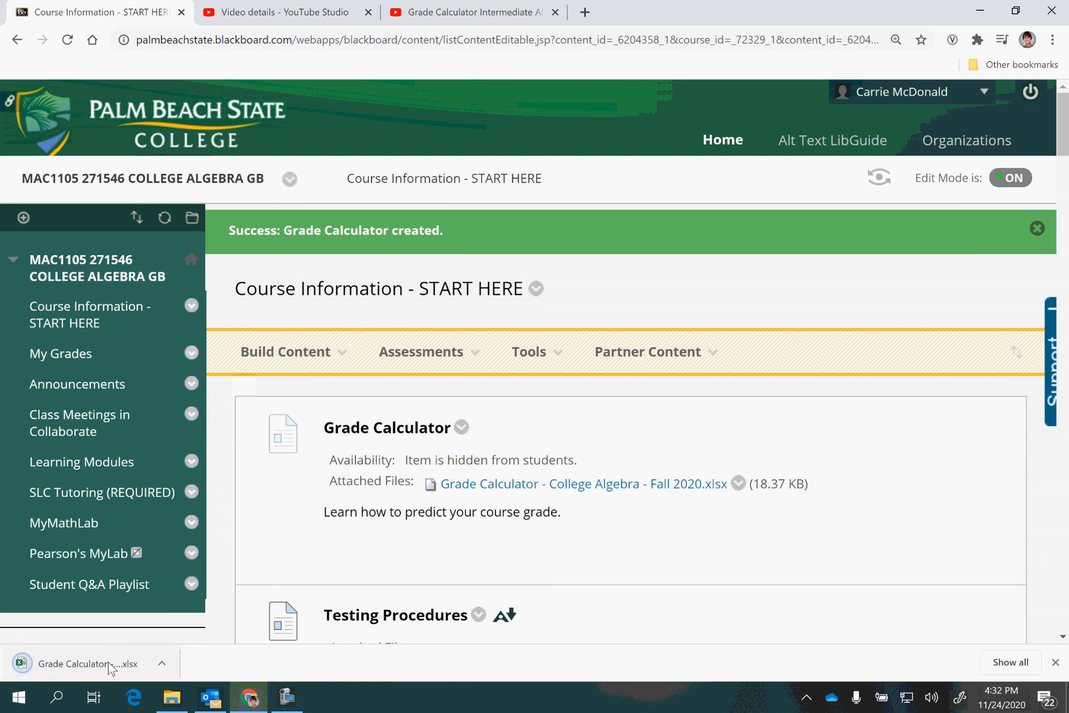
{"action": "left_click", "coordinate": [67, 668]}
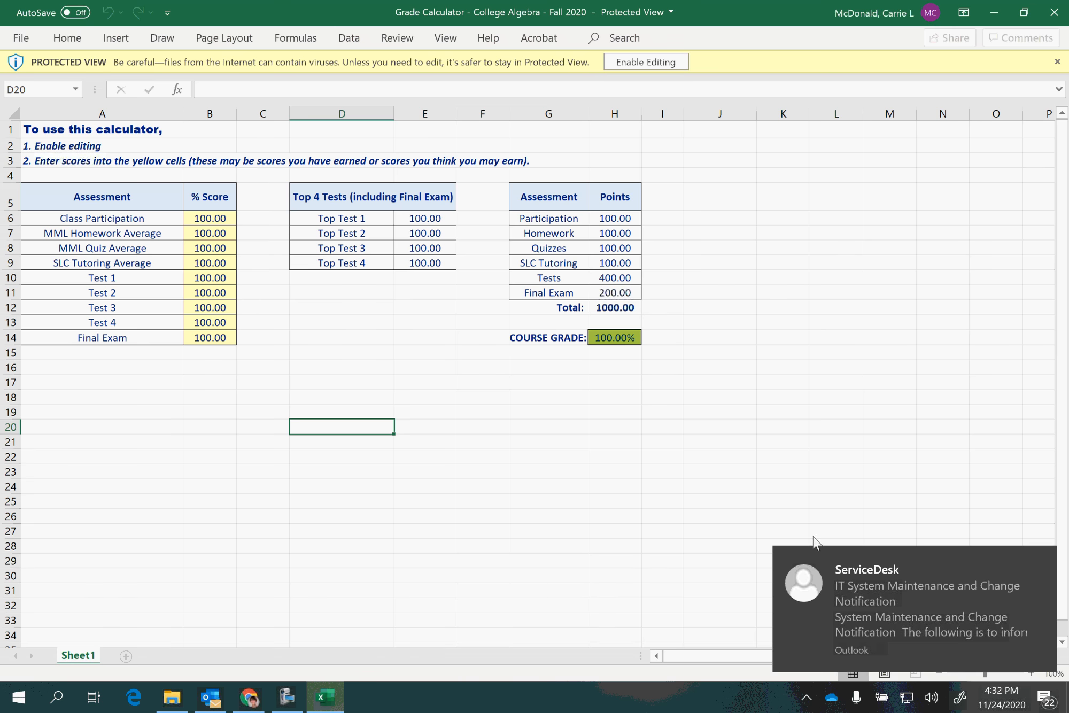
{"action": "left_click", "coordinate": [1042, 563]}
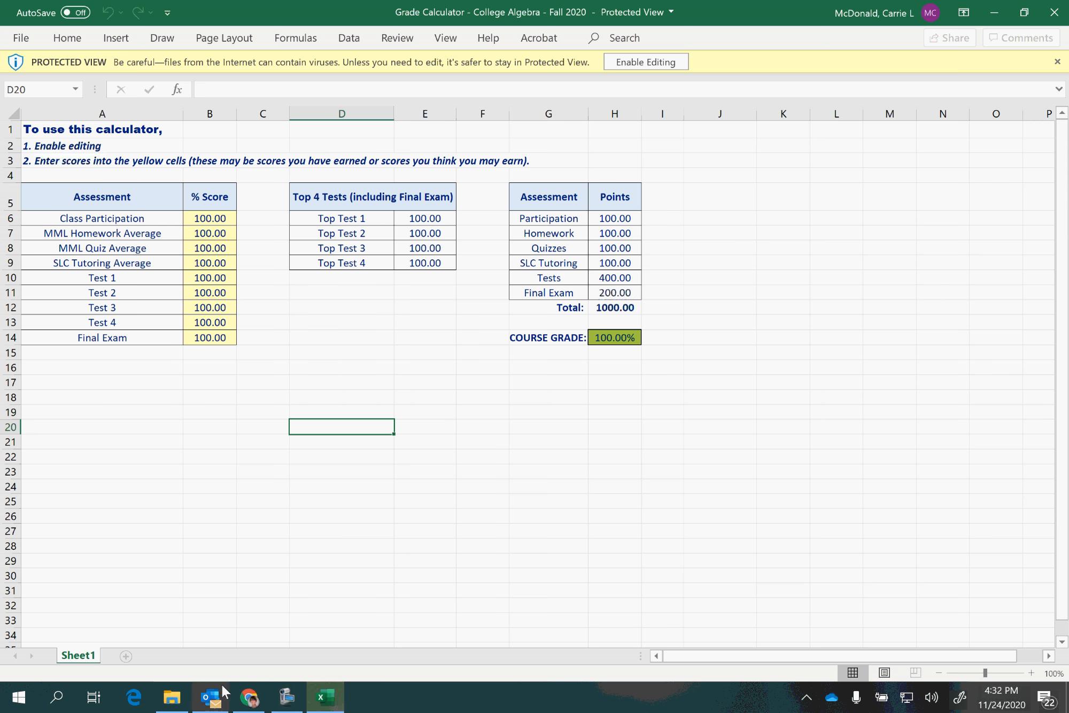
{"action": "left_click", "coordinate": [287, 697]}
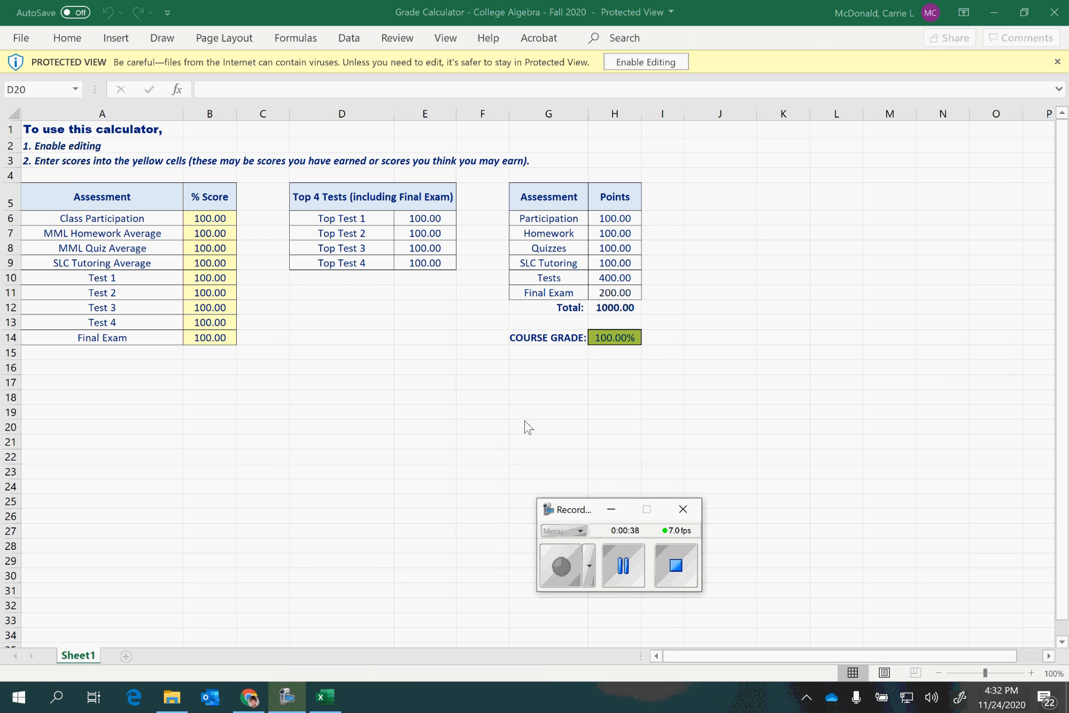
{"action": "left_click", "coordinate": [611, 510]}
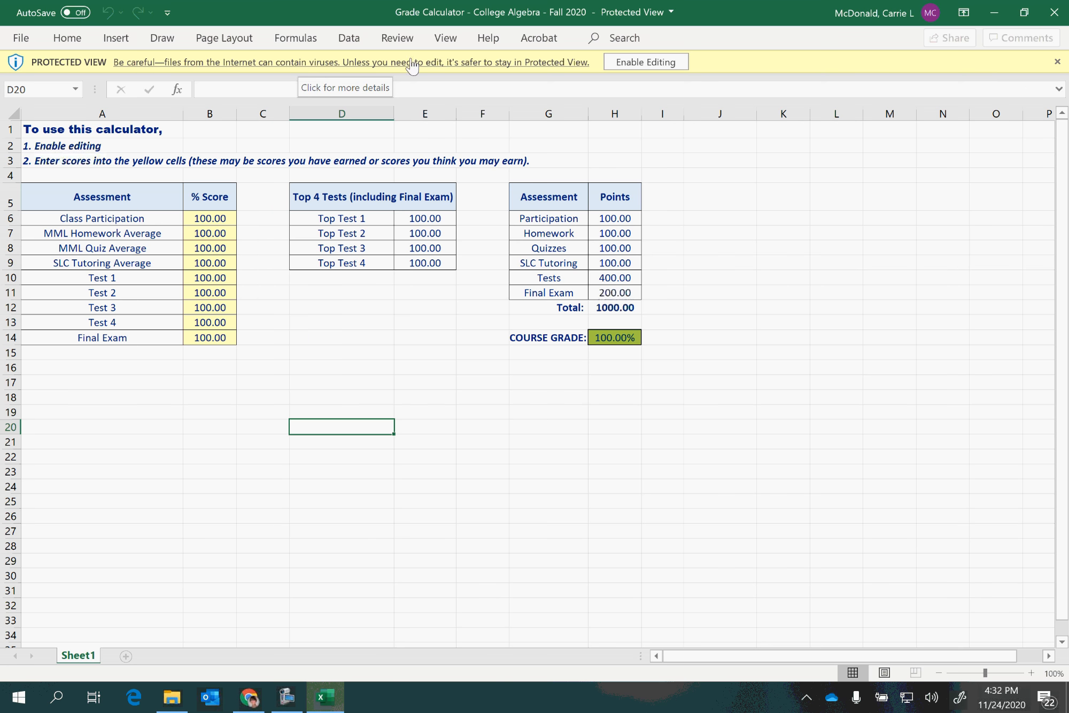
{"action": "left_click", "coordinate": [638, 62]}
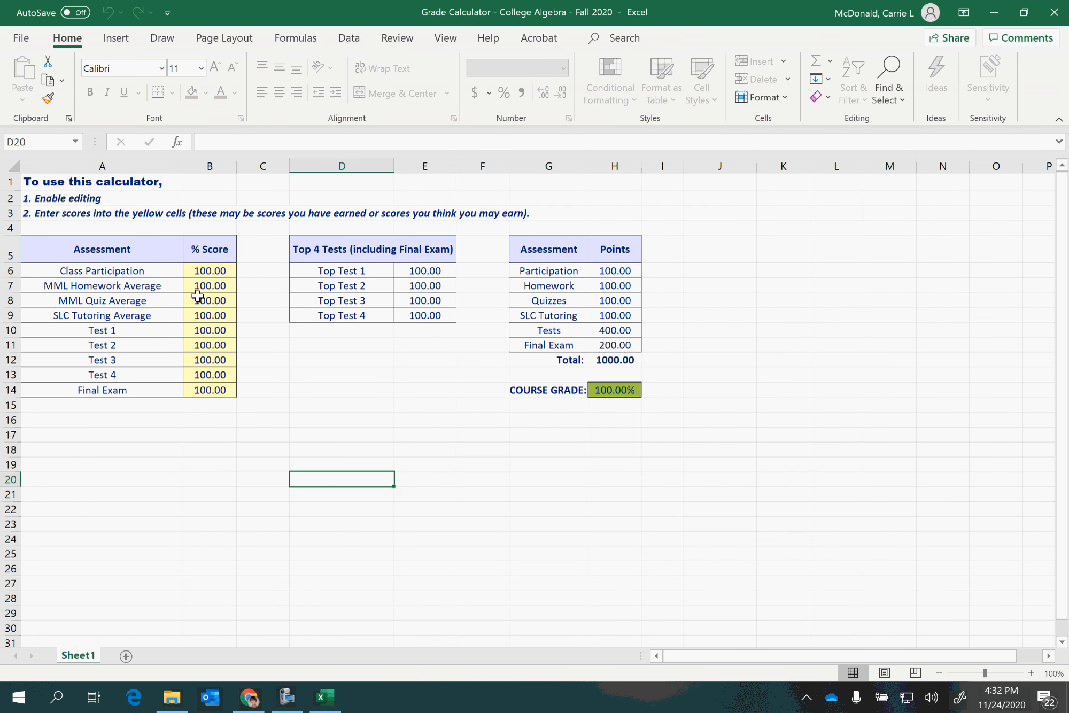
Step: Examine the yellow % Score cells from Class Participation to Final Exam and the score entry instruction in A3
{"action": "left_click", "coordinate": [208, 275]}
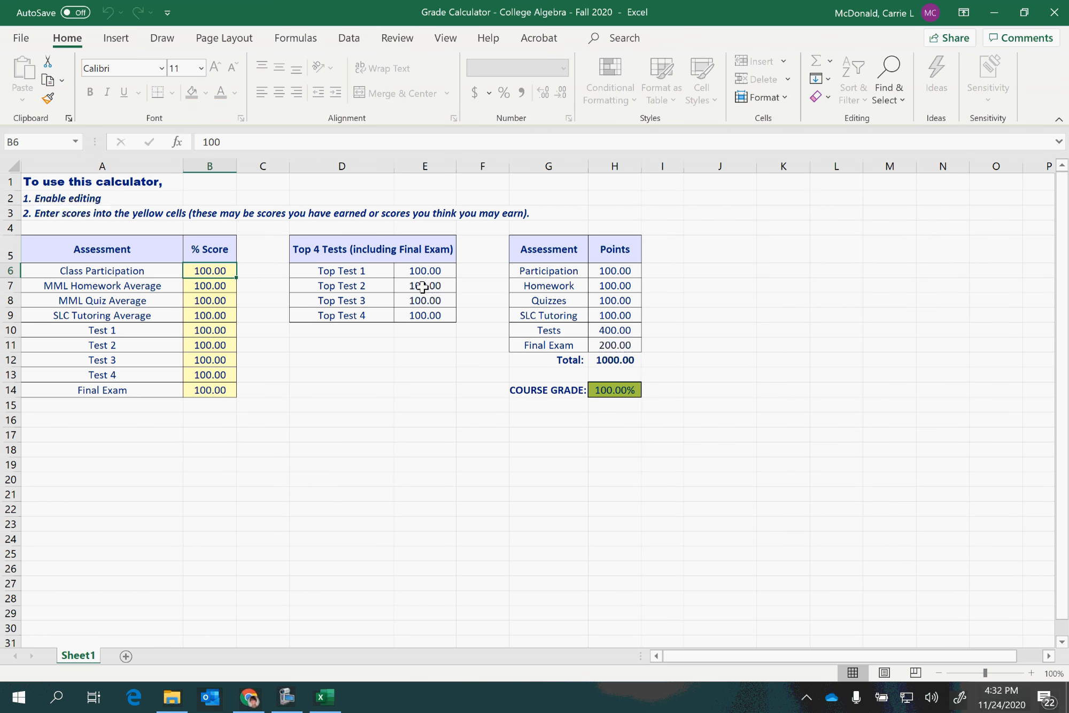
{"action": "left_click_drag", "start_coordinate": [210, 289], "coordinate": [210, 315]}
{"action": "left_click", "coordinate": [210, 345]}
{"action": "left_click", "coordinate": [202, 391]}
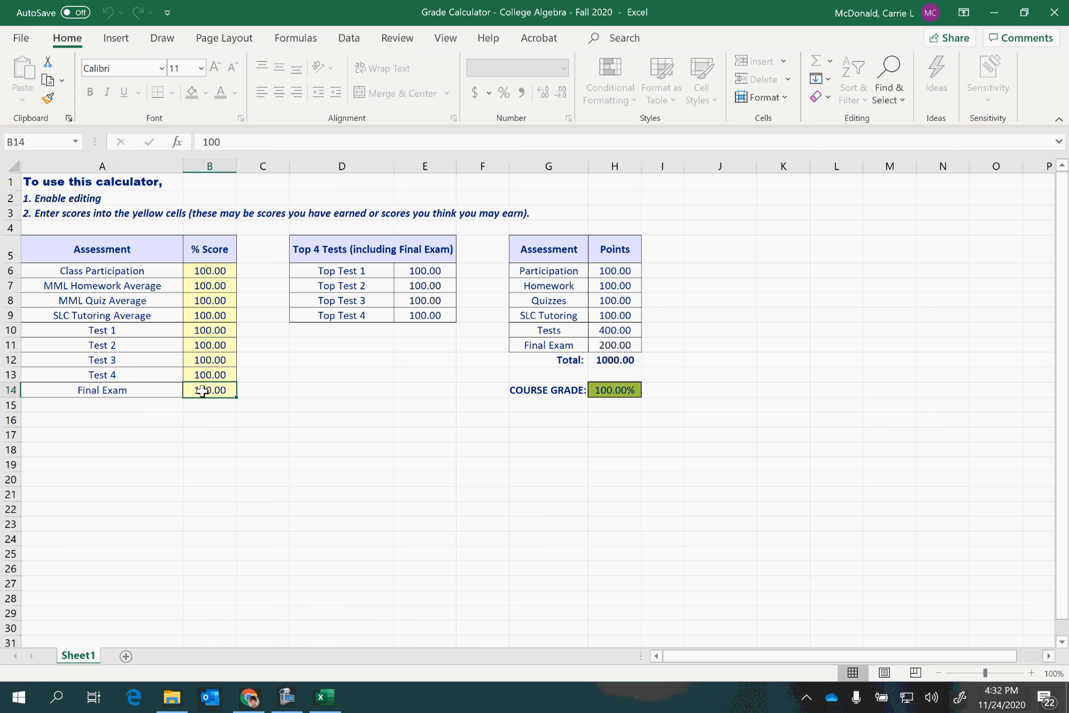
{"action": "left_click", "coordinate": [34, 217]}
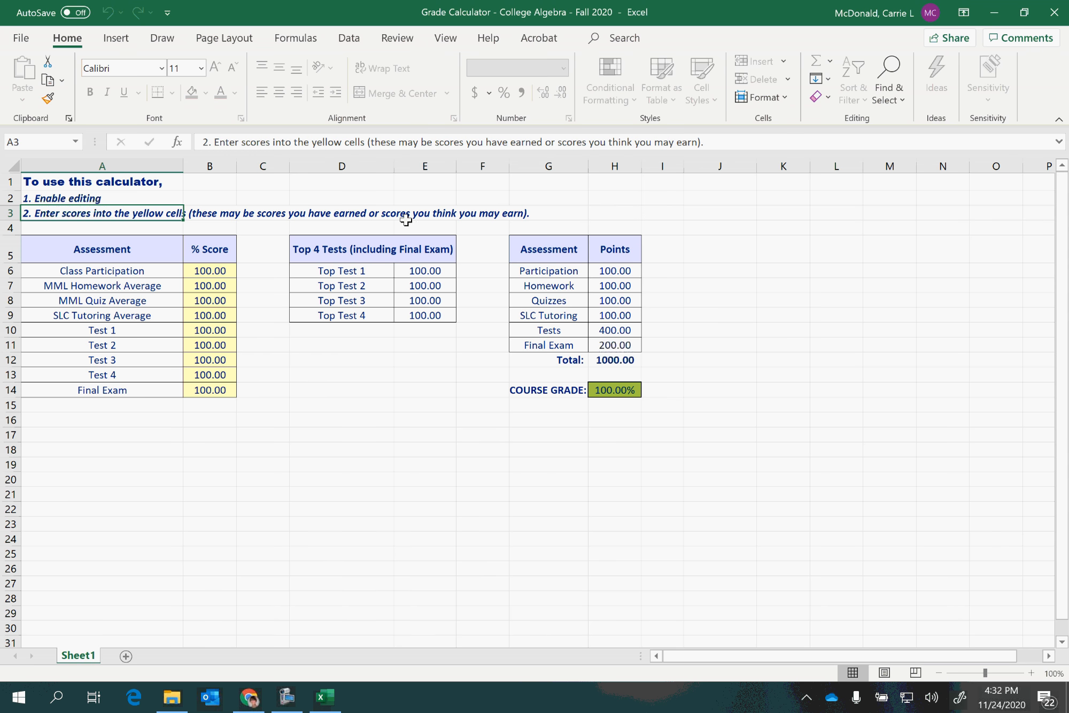
Step: Try to clear the Top Test 1 score in cell E6
{"action": "left_click", "coordinate": [443, 269]}
{"action": "key", "text": "Delete"}
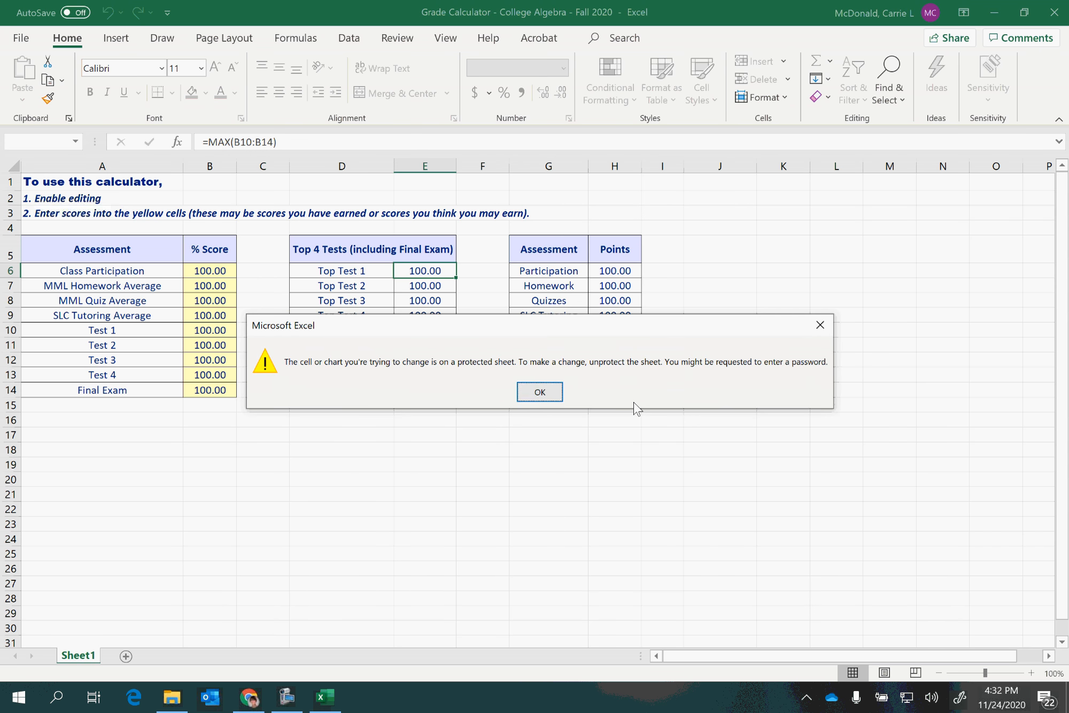
{"action": "left_click", "coordinate": [559, 394]}
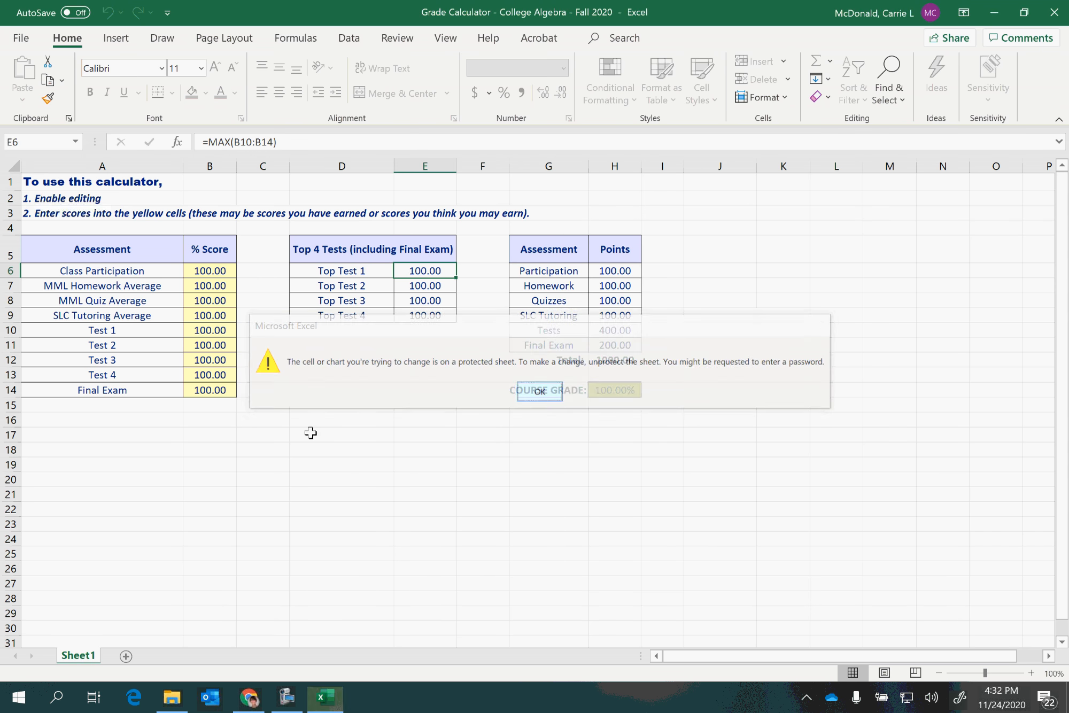
Step: Examine the editable scores in B6:B14 and the points in H6:H11 with their total in H12
{"action": "left_click", "coordinate": [207, 272]}
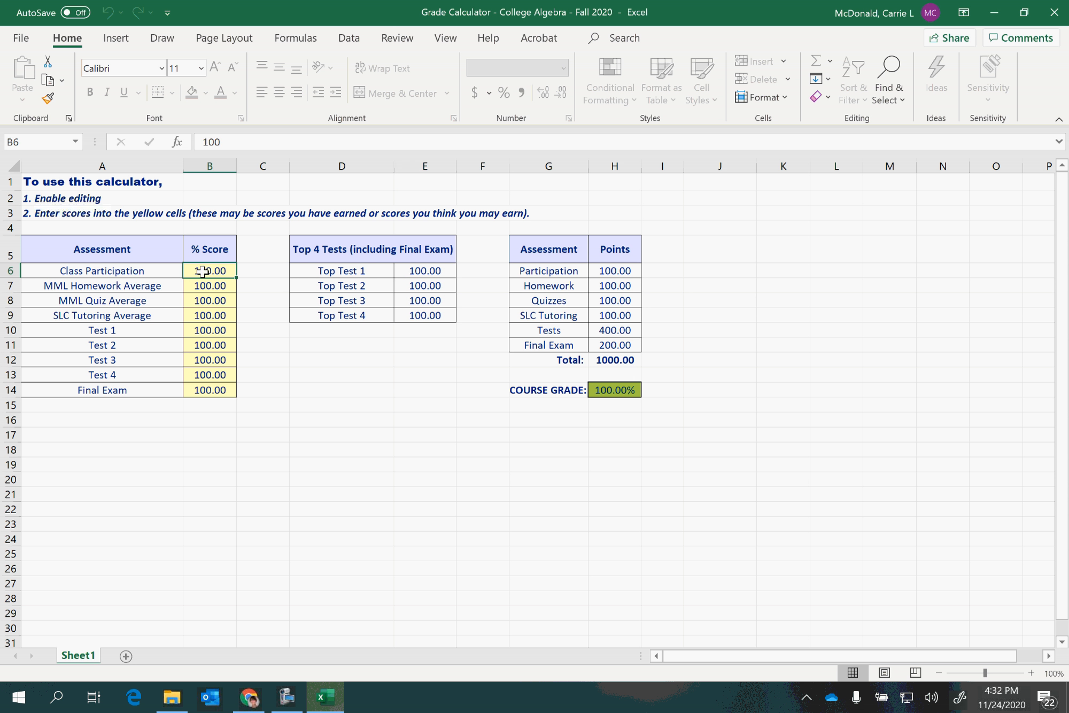
{"action": "left_click_drag", "start_coordinate": [205, 270], "coordinate": [206, 392]}
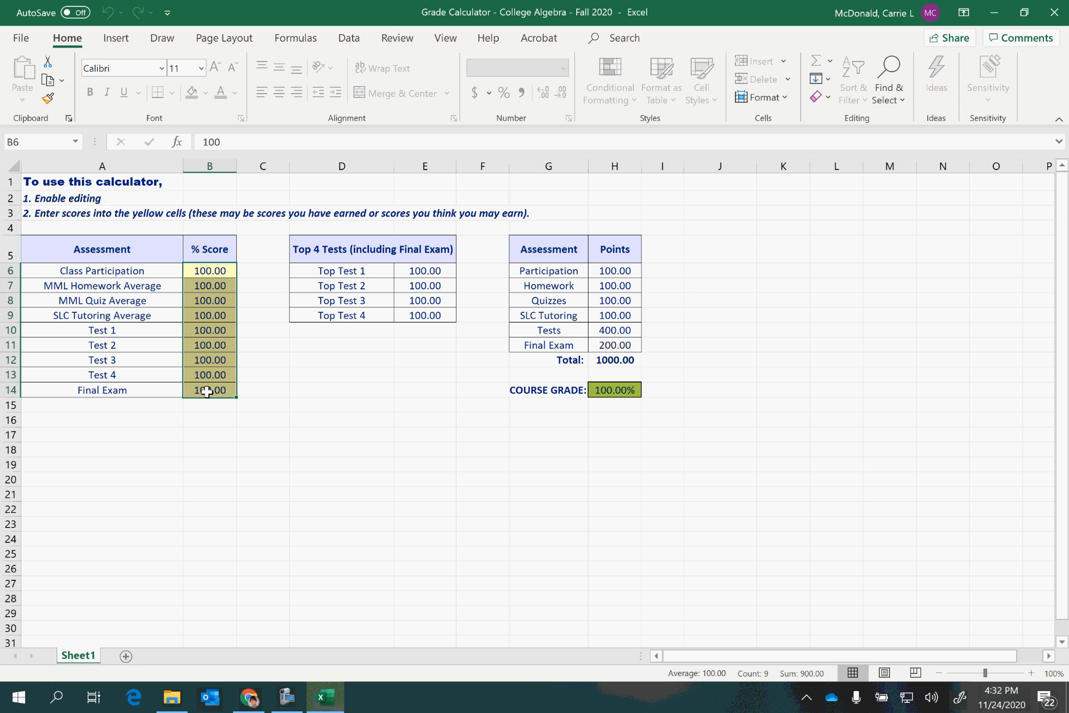
{"action": "left_click_drag", "start_coordinate": [193, 288], "coordinate": [196, 319]}
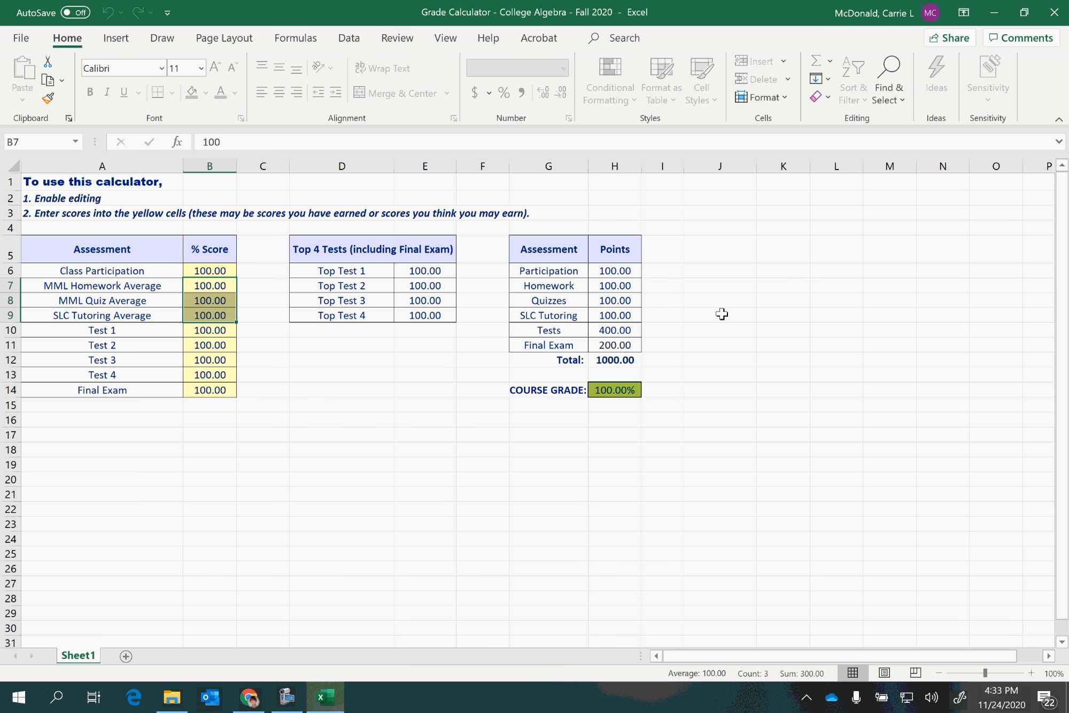
{"action": "left_click_drag", "start_coordinate": [613, 268], "coordinate": [619, 365]}
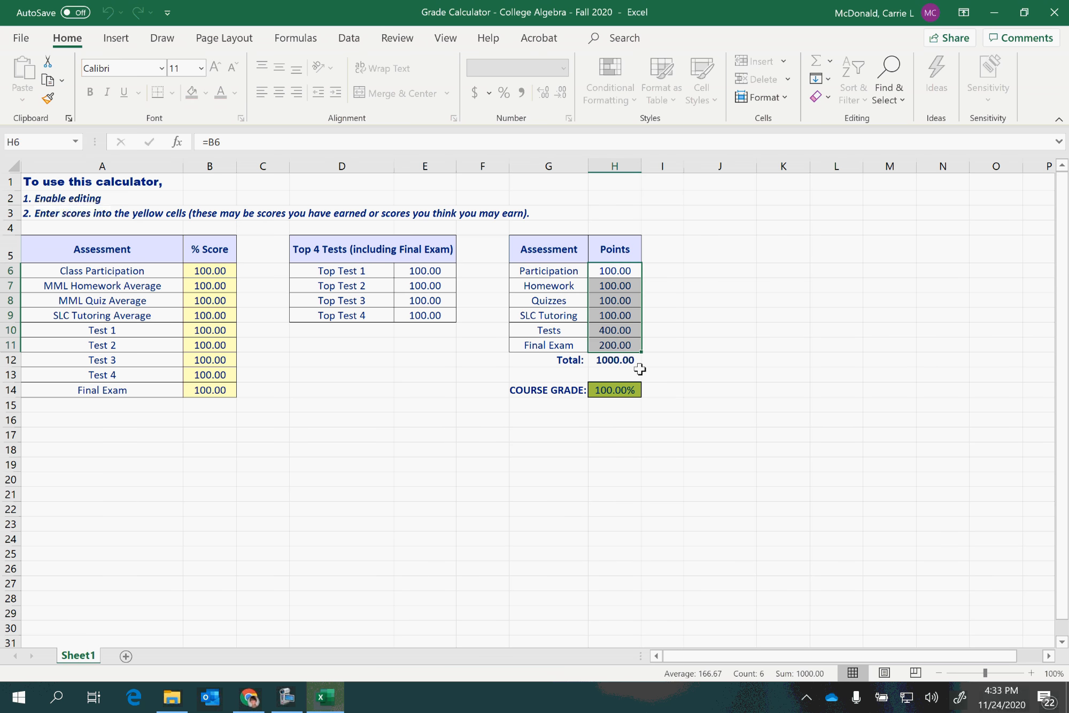
{"action": "left_click", "coordinate": [601, 361]}
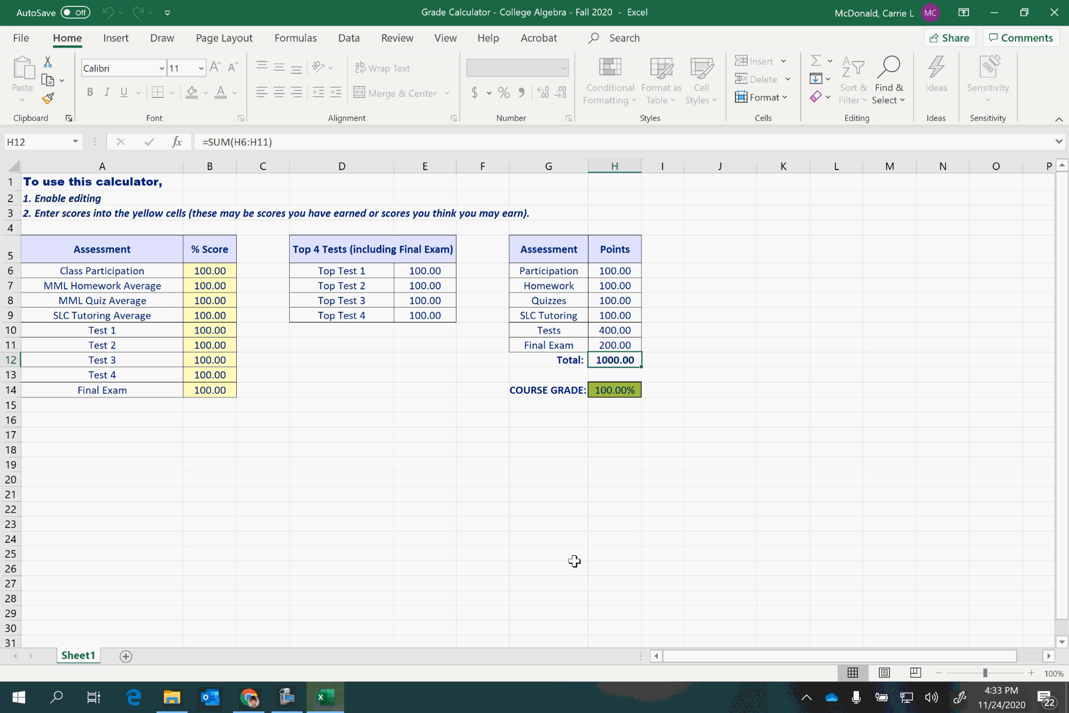
Step: Examine the formulas of the top four test scores, the Tests points in H10, and the source scores in B10:B14
{"action": "left_click", "coordinate": [431, 268]}
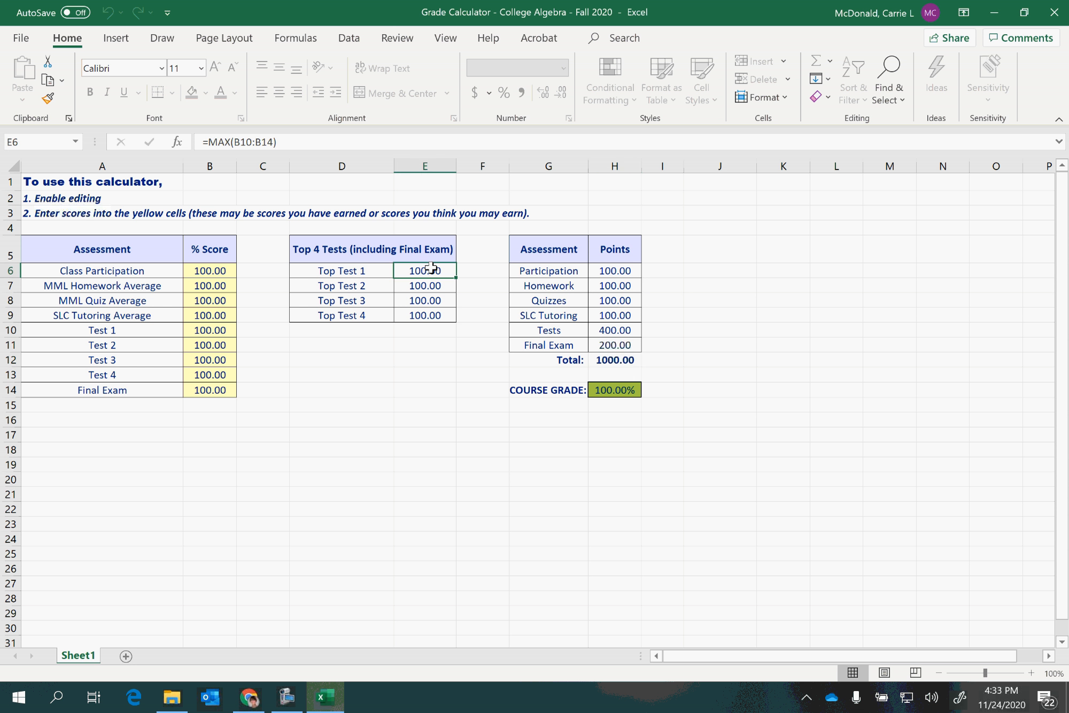
{"action": "left_click_drag", "start_coordinate": [431, 268], "coordinate": [433, 315]}
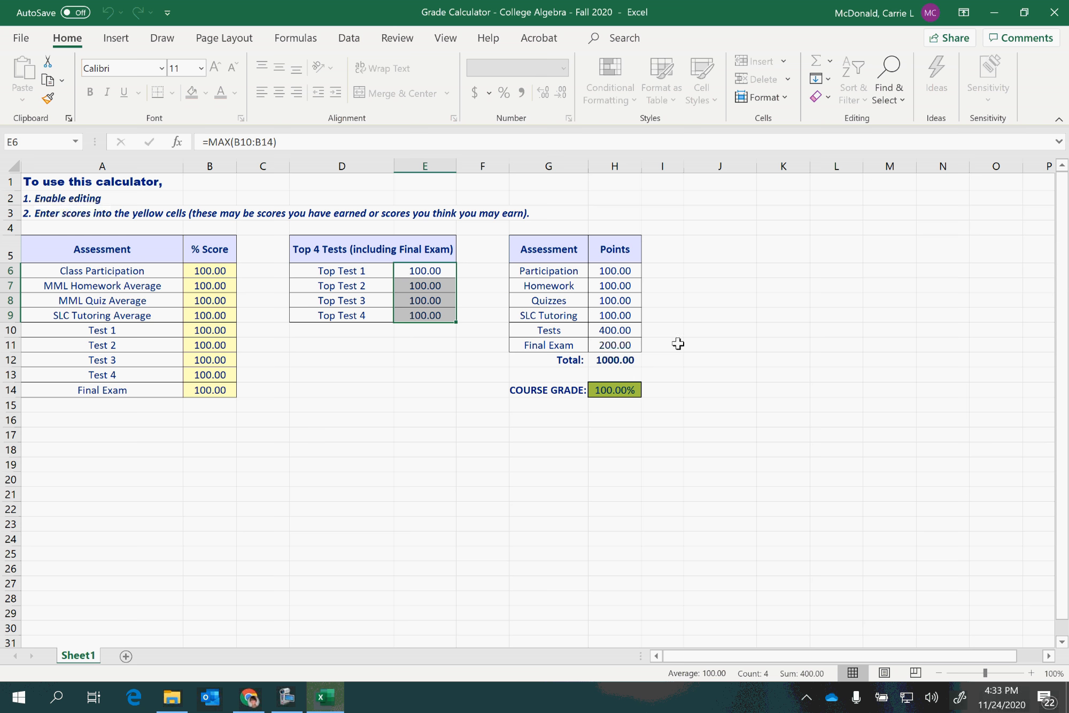
{"action": "left_click", "coordinate": [609, 333]}
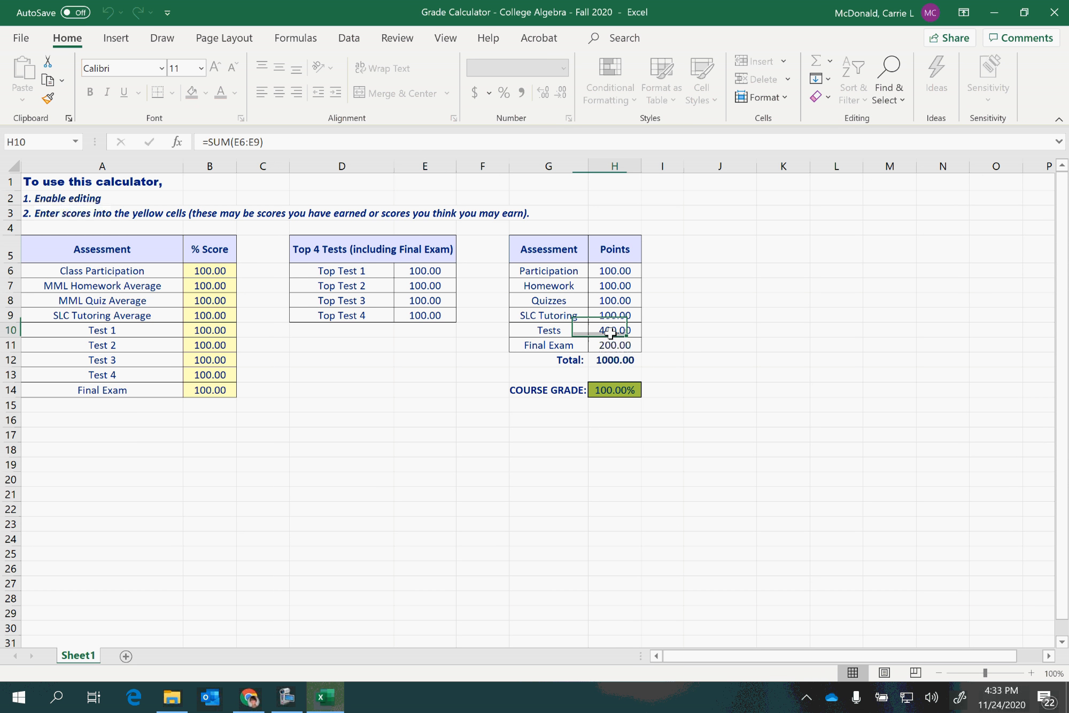
{"action": "left_click", "coordinate": [410, 273]}
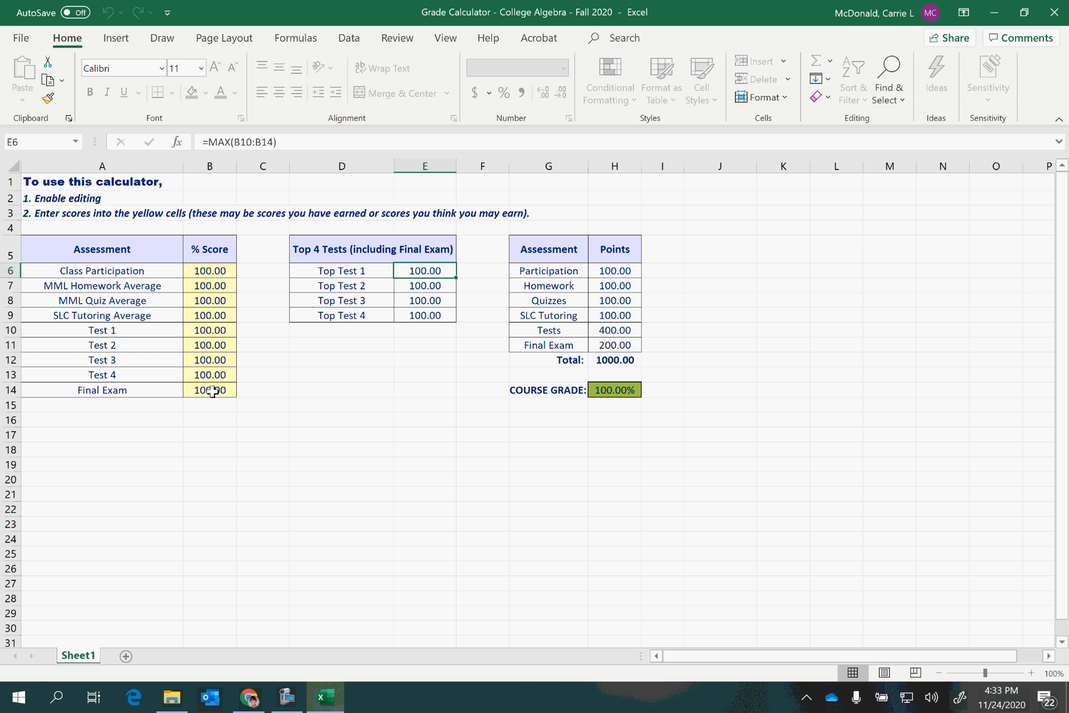
{"action": "left_click", "coordinate": [426, 286]}
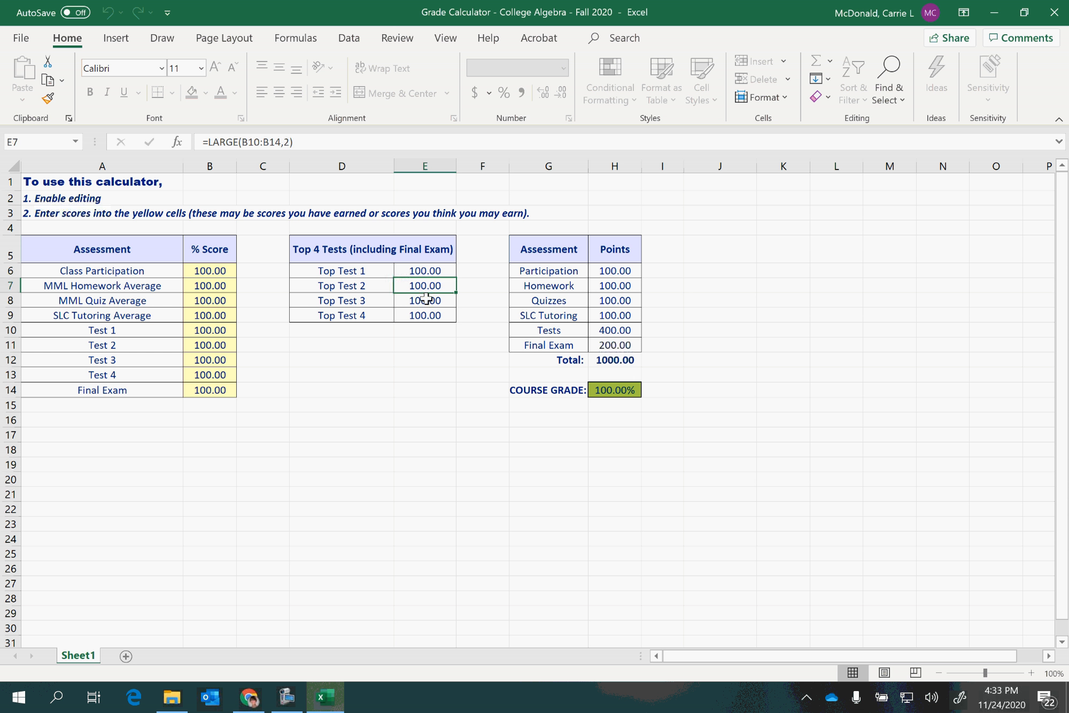
{"action": "left_click", "coordinate": [425, 303]}
{"action": "left_click_drag", "start_coordinate": [210, 327], "coordinate": [220, 388]}
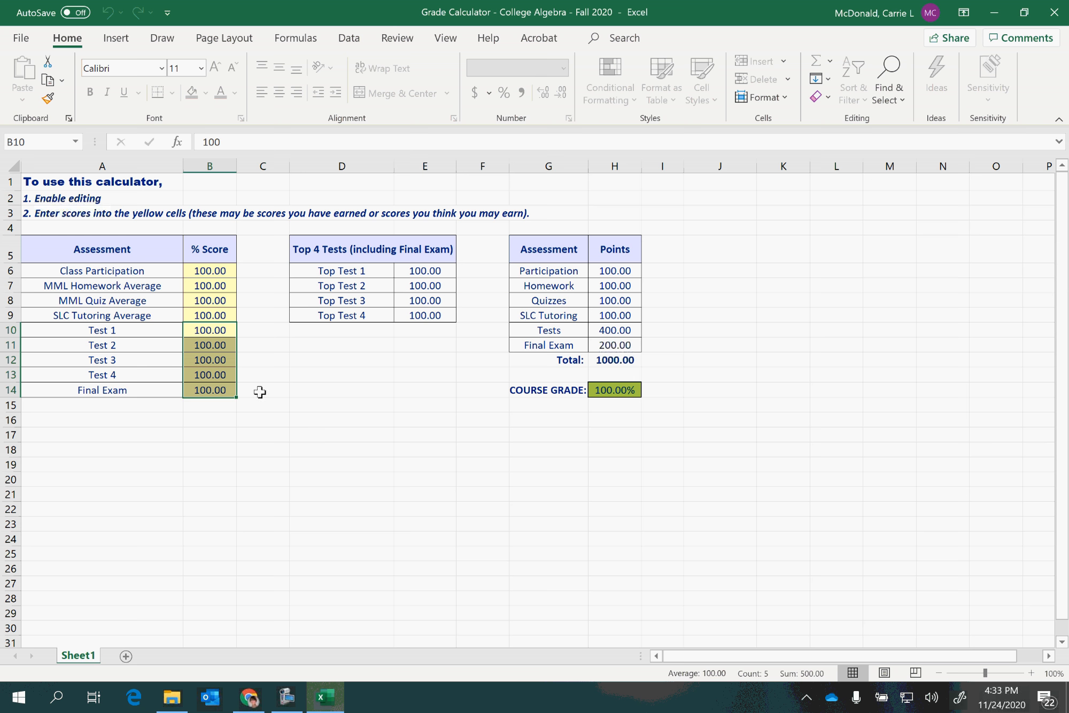
Step: Switch to Chrome and open the course's My Grades page to review the listed grades and averages
{"action": "left_click", "coordinate": [221, 272]}
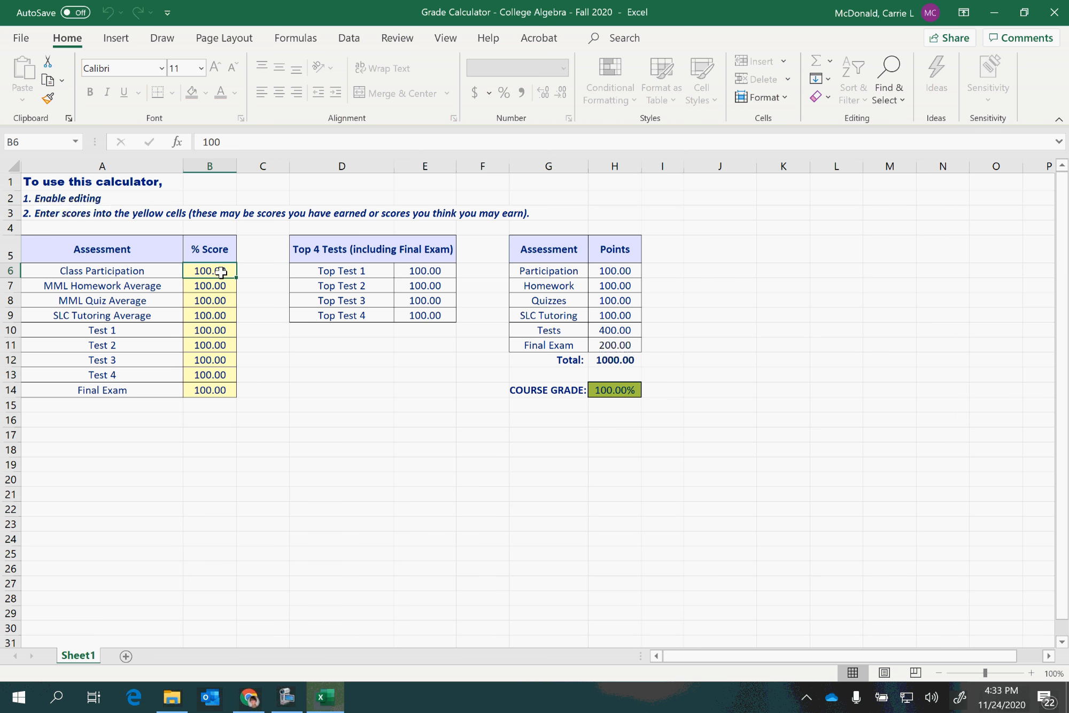
{"action": "left_click", "coordinate": [249, 697]}
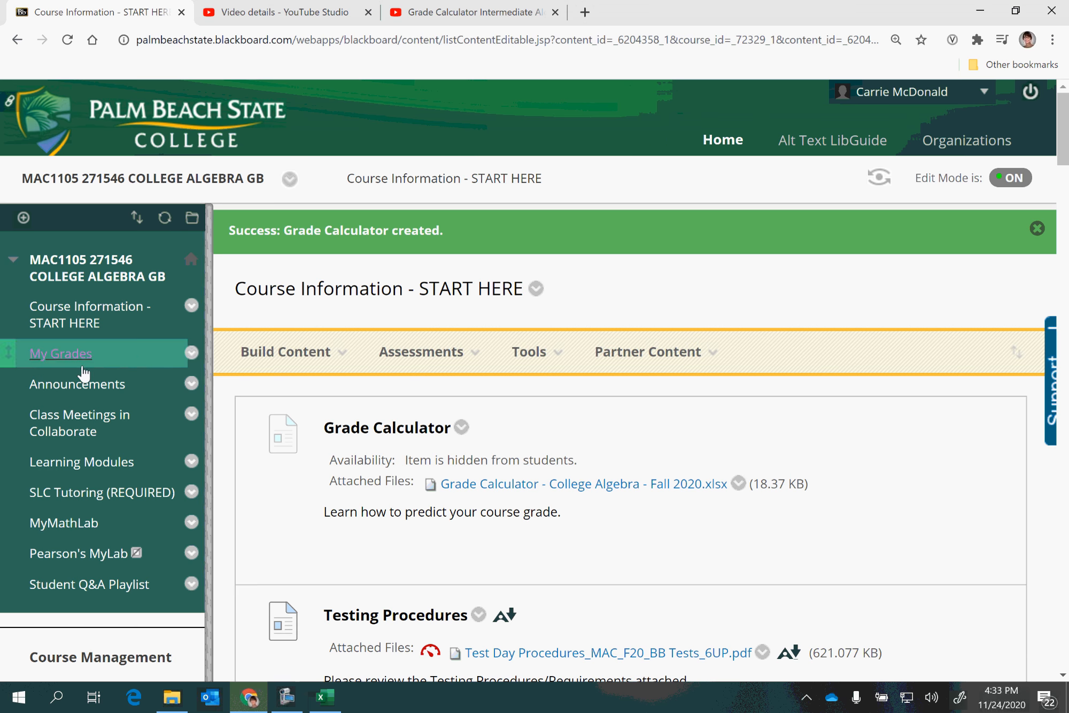
{"action": "left_click", "coordinate": [78, 357]}
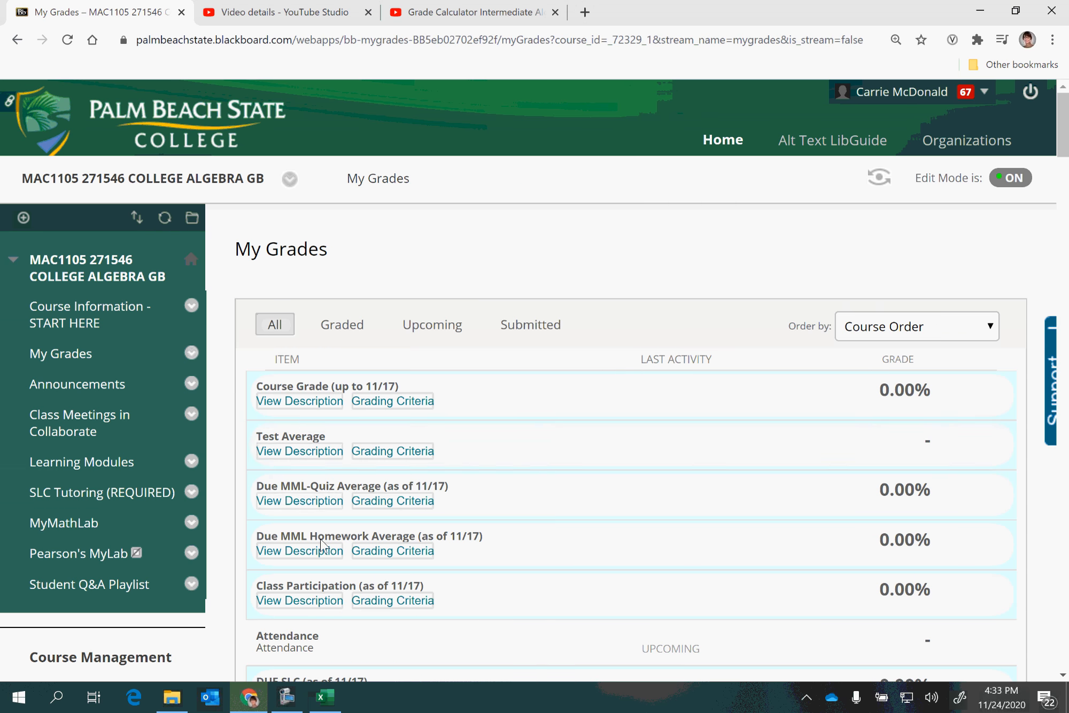
{"action": "scroll", "coordinate": [322, 631], "scroll_direction": "down", "scroll_amount": 1}
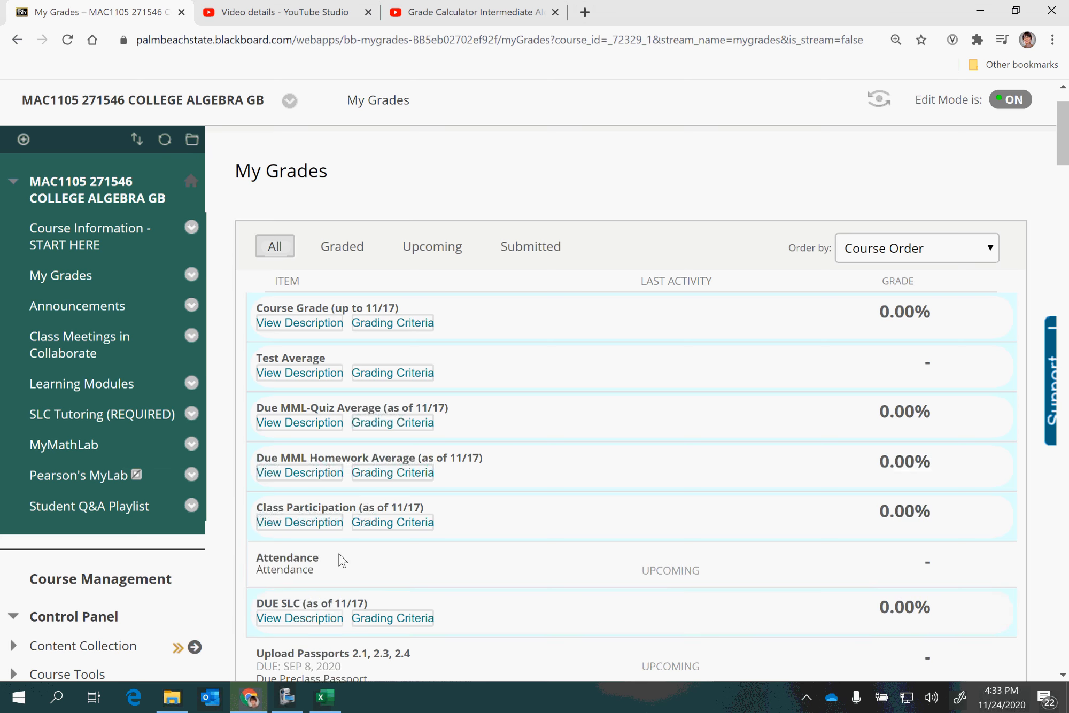
{"action": "scroll", "coordinate": [342, 560], "scroll_direction": "up", "scroll_amount": 1}
Step: Switch back to the Excel grade calculator and set every score from Class Participation to Final Exam (B6:B14) to 0
{"action": "left_click", "coordinate": [325, 697]}
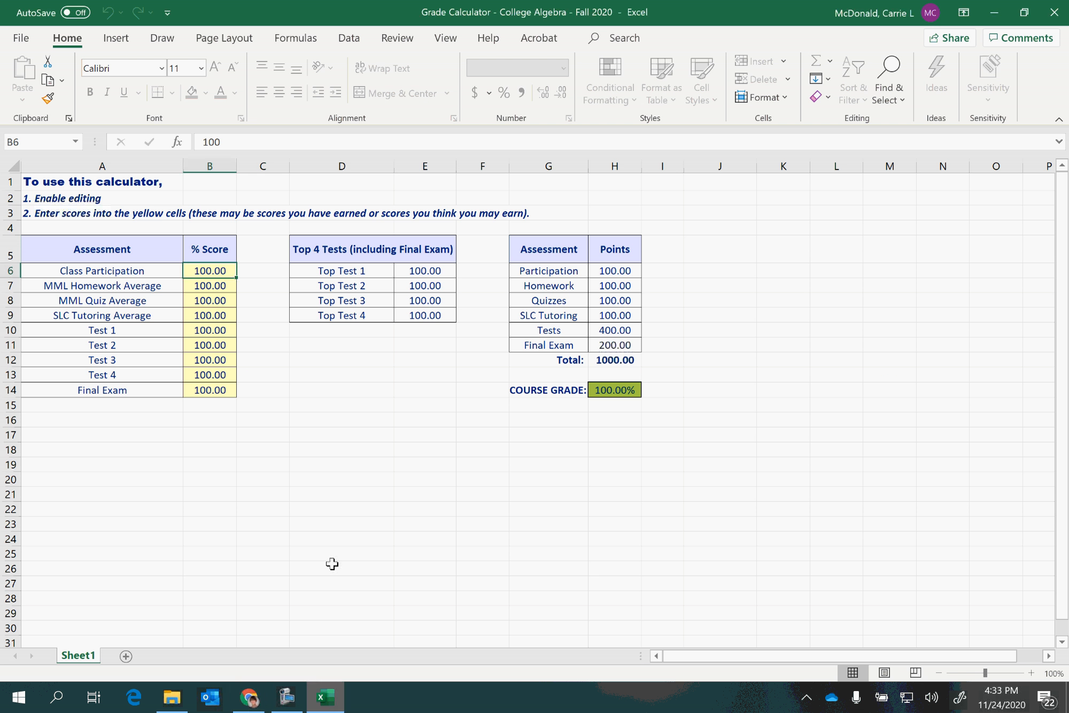
{"action": "left_click", "coordinate": [219, 290]}
{"action": "left_click", "coordinate": [218, 316]}
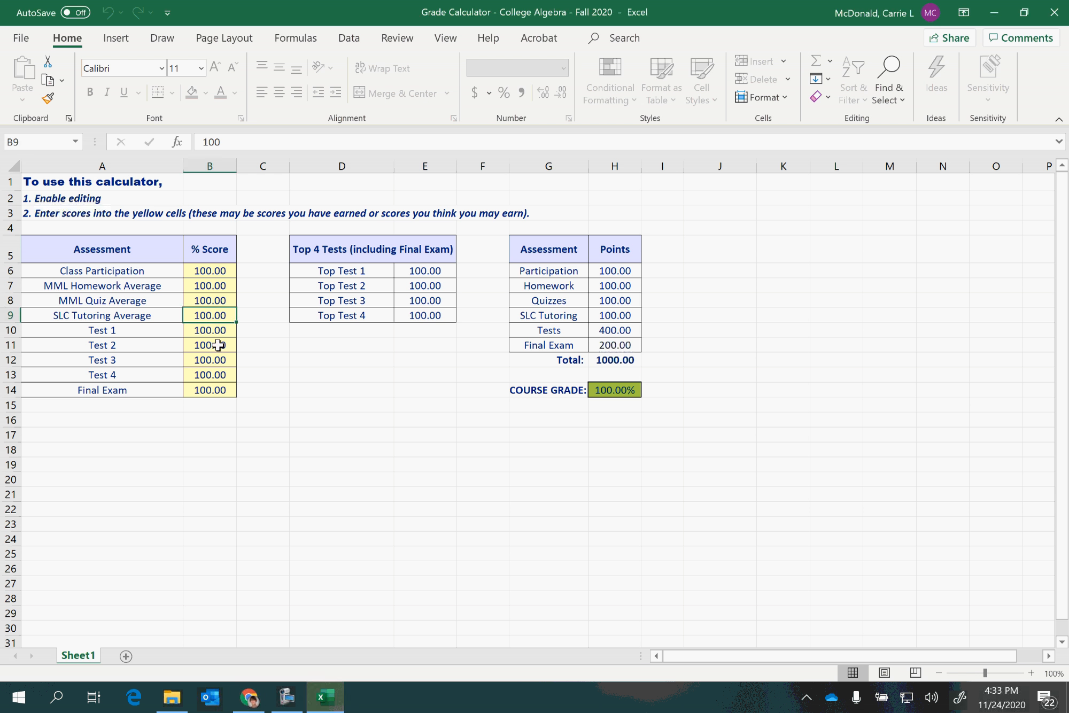
{"action": "left_click", "coordinate": [218, 345]}
{"action": "left_click", "coordinate": [215, 331]}
{"action": "left_click", "coordinate": [223, 271]}
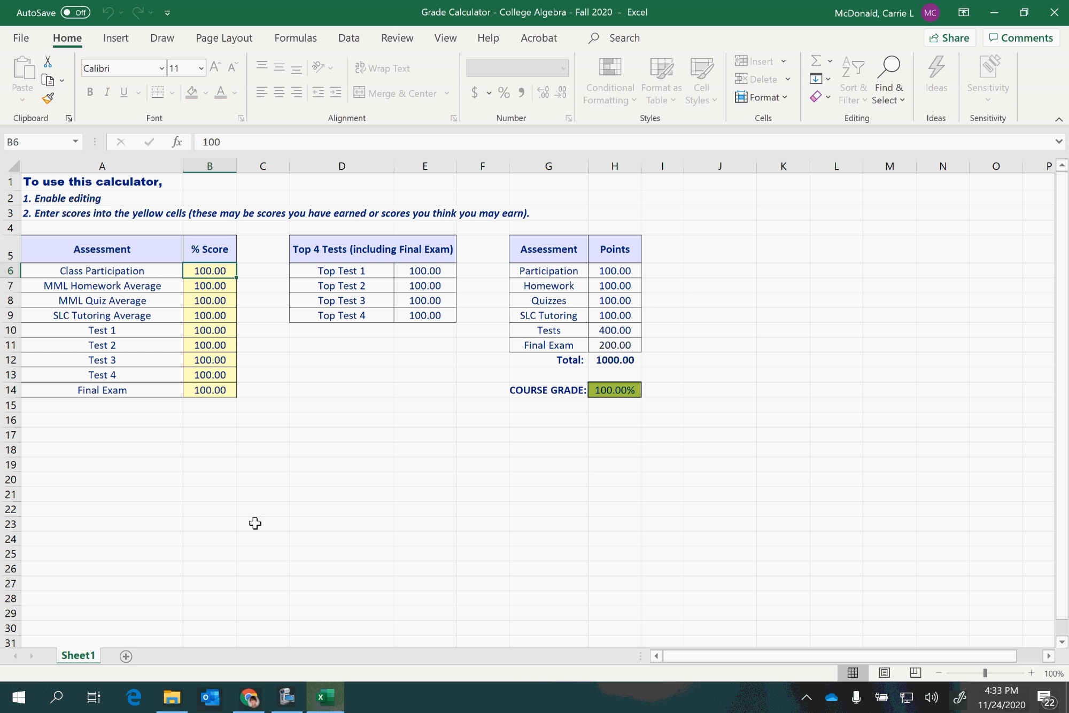
{"action": "type", "text": "0 0 0 0 0 0 0 0 100"}
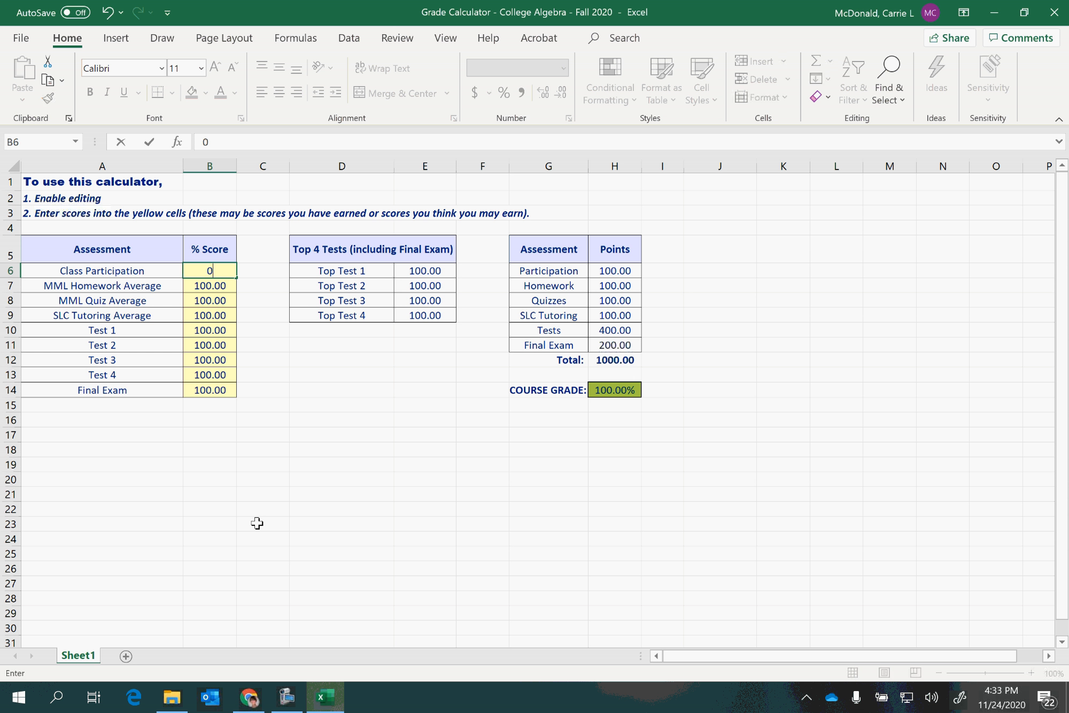
{"action": "key", "text": "BackSpace"}
{"action": "key", "text": "BackSpace"}
{"action": "key", "text": "BackSpace"}
{"action": "type", "text": "0"}
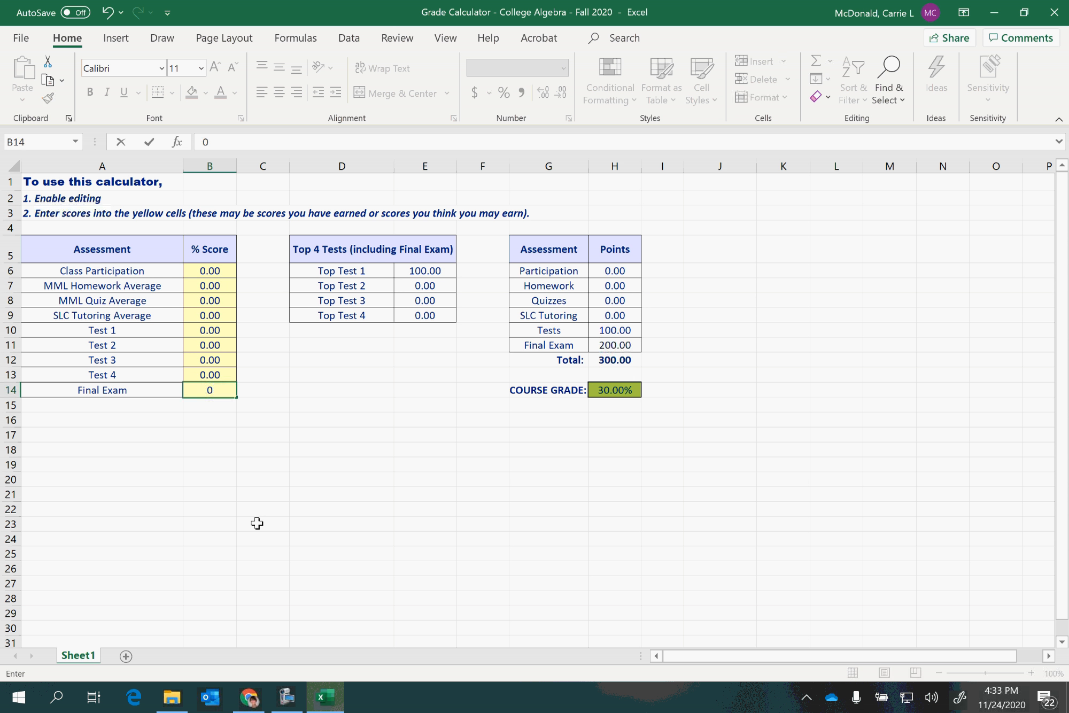
{"action": "key", "text": "Return"}
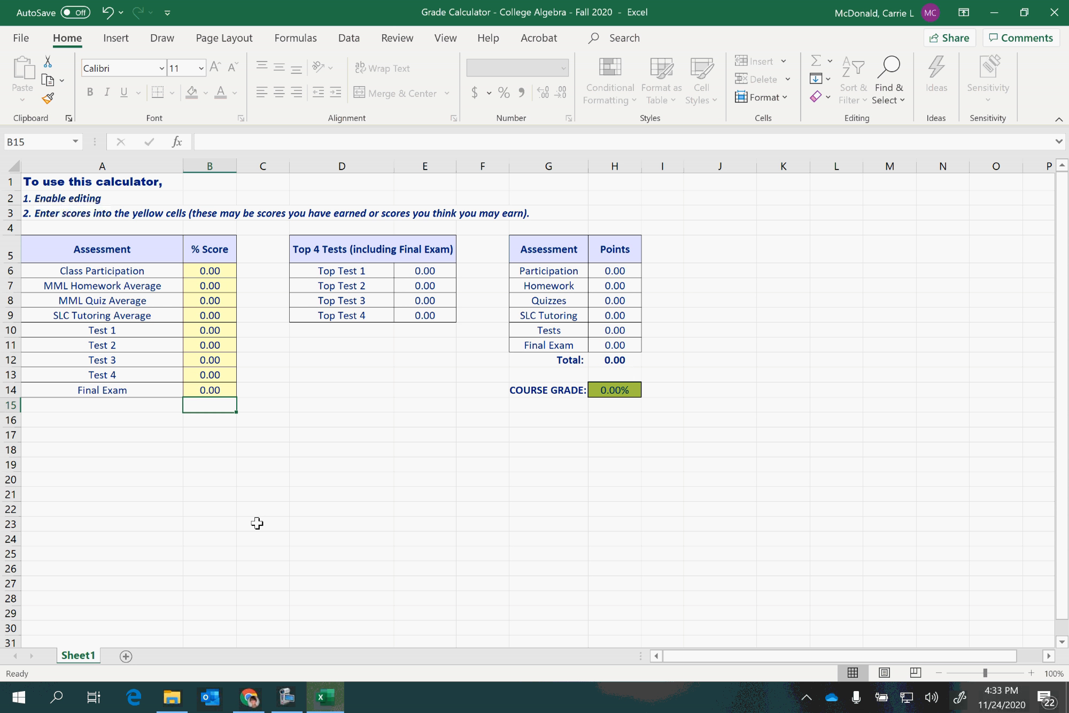
Step: Check the course grade cell H14 and set the Class Participation score in B6 to 90
{"action": "left_click", "coordinate": [630, 389]}
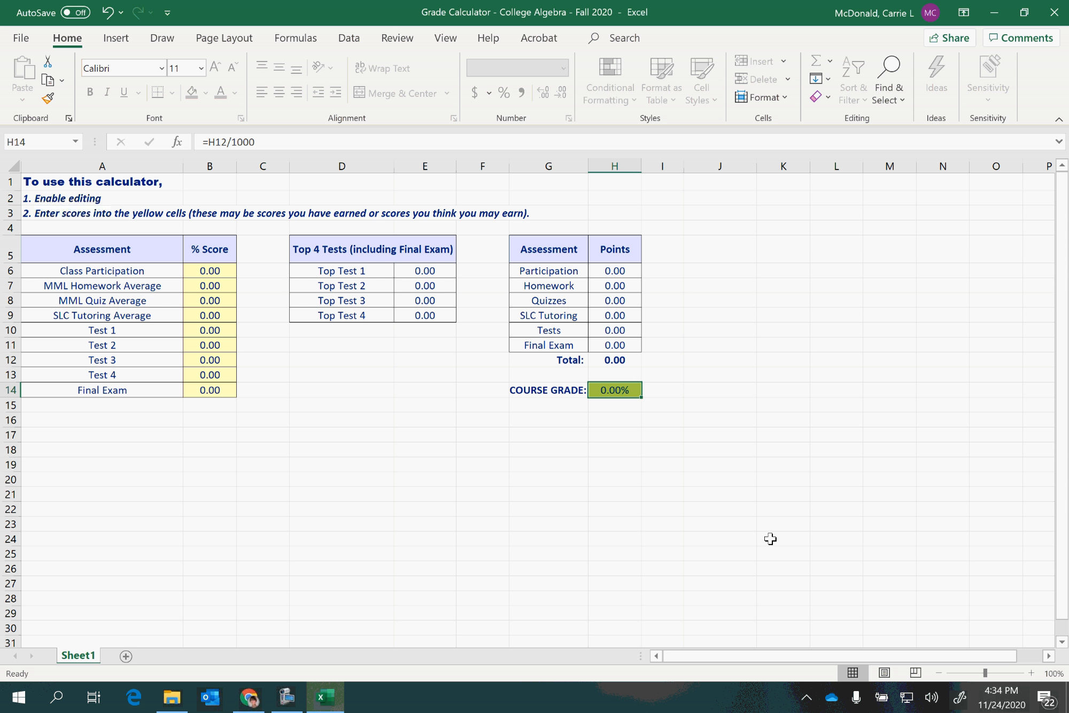
{"action": "left_click", "coordinate": [207, 273]}
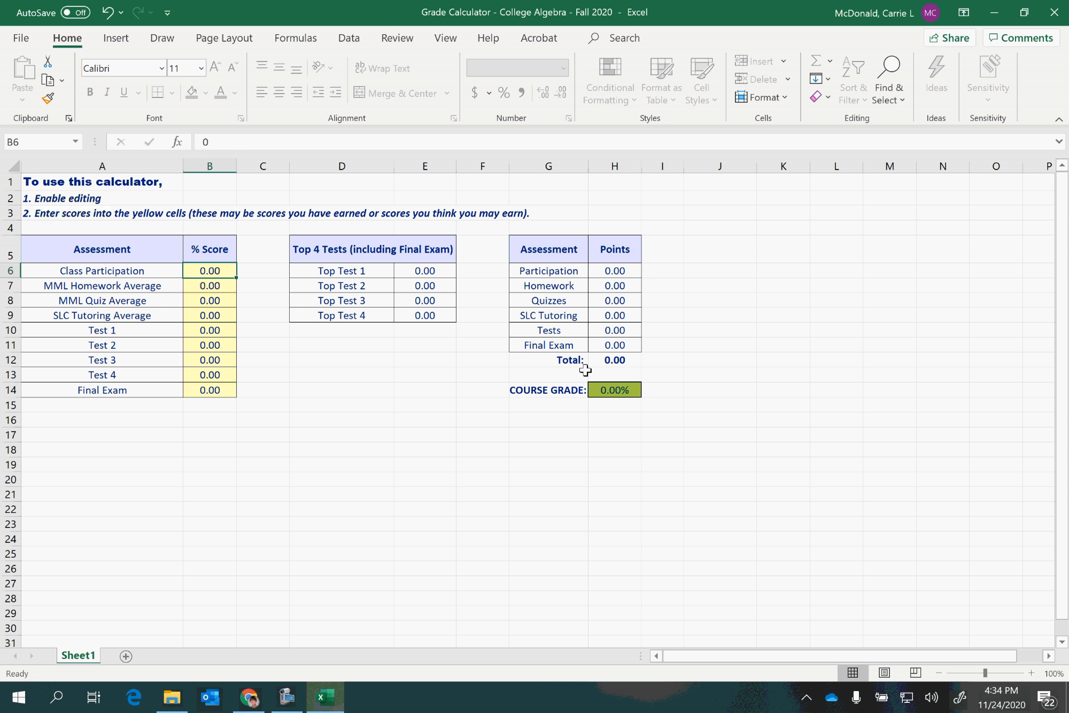
{"action": "type", "text": "90"}
{"action": "key", "text": "Return"}
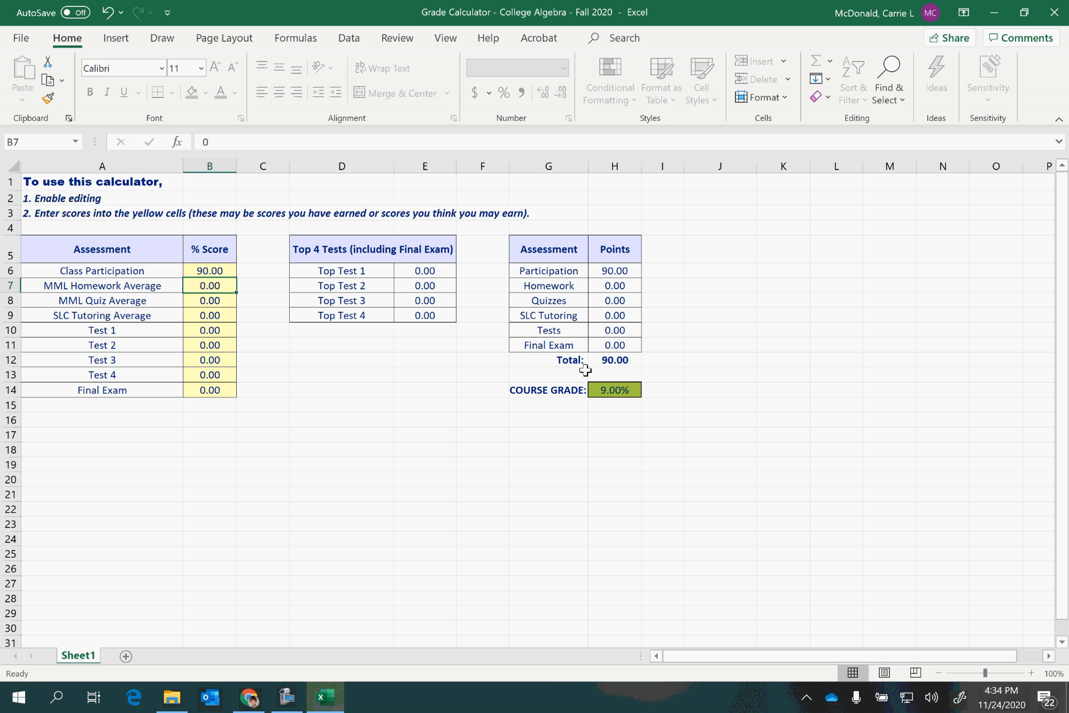
Step: Enter the MML Homework Average as 89, the MML Quiz Average as 76 and the SLC Tutoring Average as 85 in B7:B9
{"action": "type", "text": "89"}
{"action": "key", "text": "Return"}
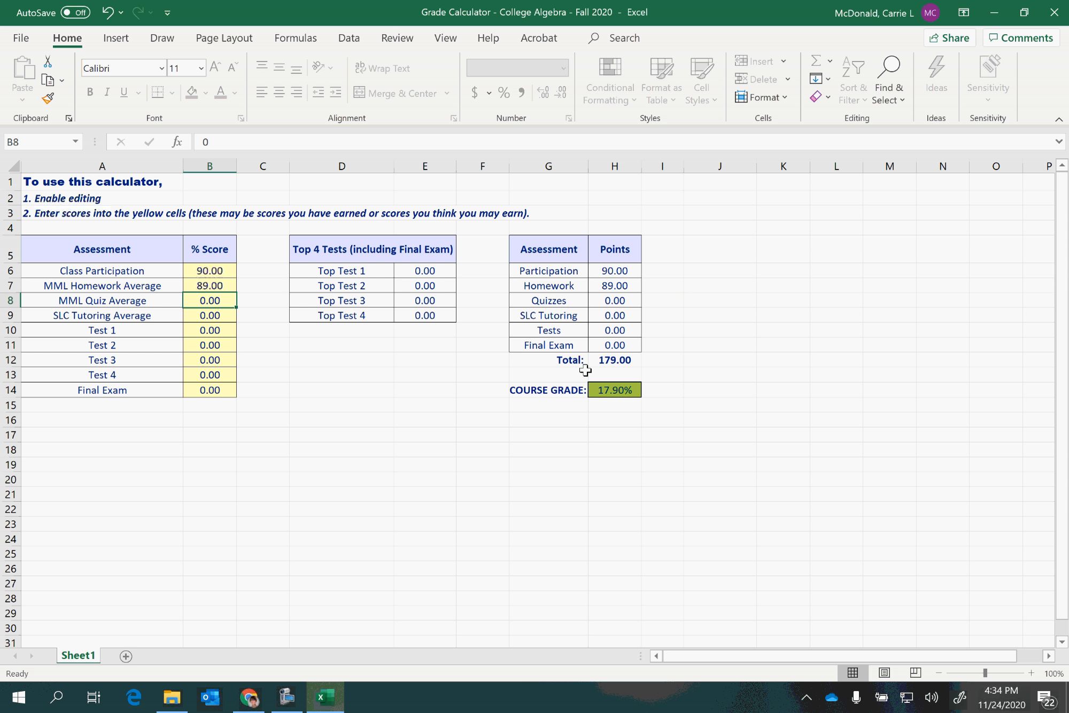
{"action": "type", "text": "76"}
{"action": "key", "text": "Return"}
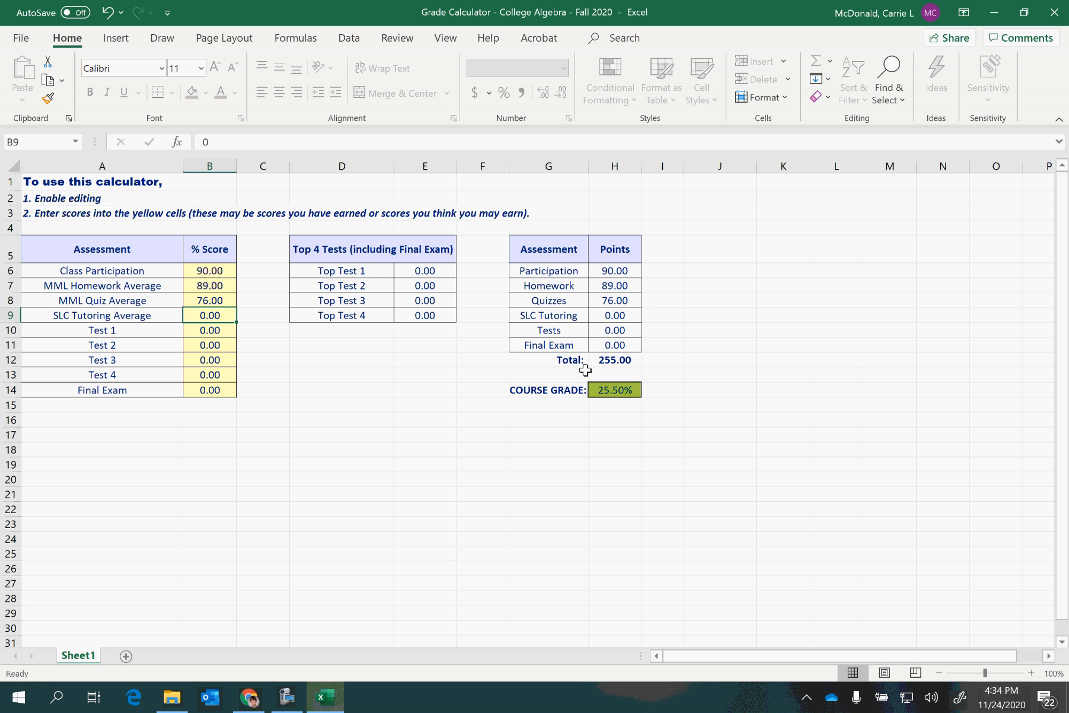
{"action": "type", "text": "8"}
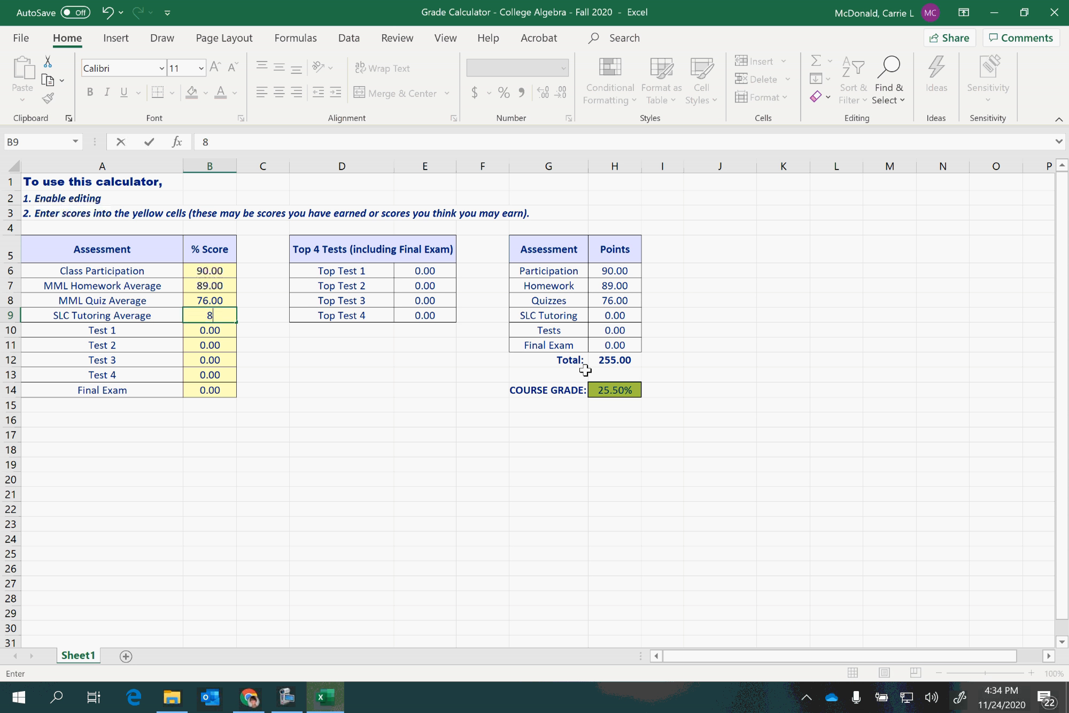
{"action": "type", "text": "5"}
{"action": "key", "text": "Return"}
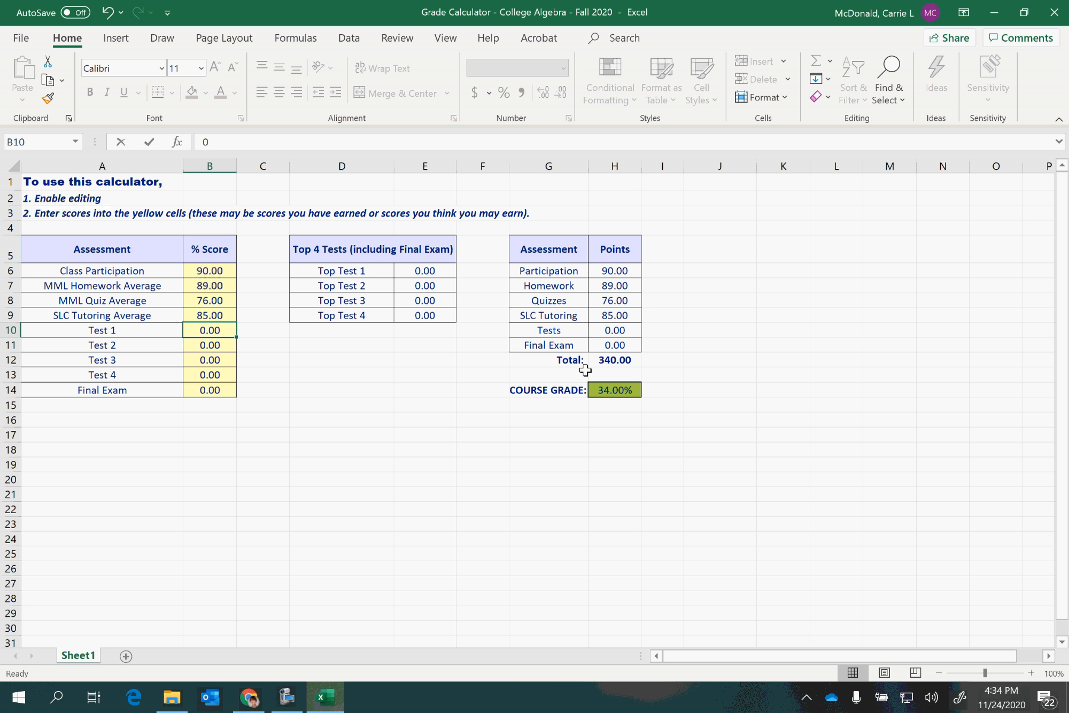
Step: Enter scores of 80 for Test 1, 78 for Test 2 and 67 for Test 3 in B10:B12
{"action": "type", "text": "80"}
{"action": "key", "text": "Return"}
{"action": "type", "text": "78"}
{"action": "key", "text": "Return"}
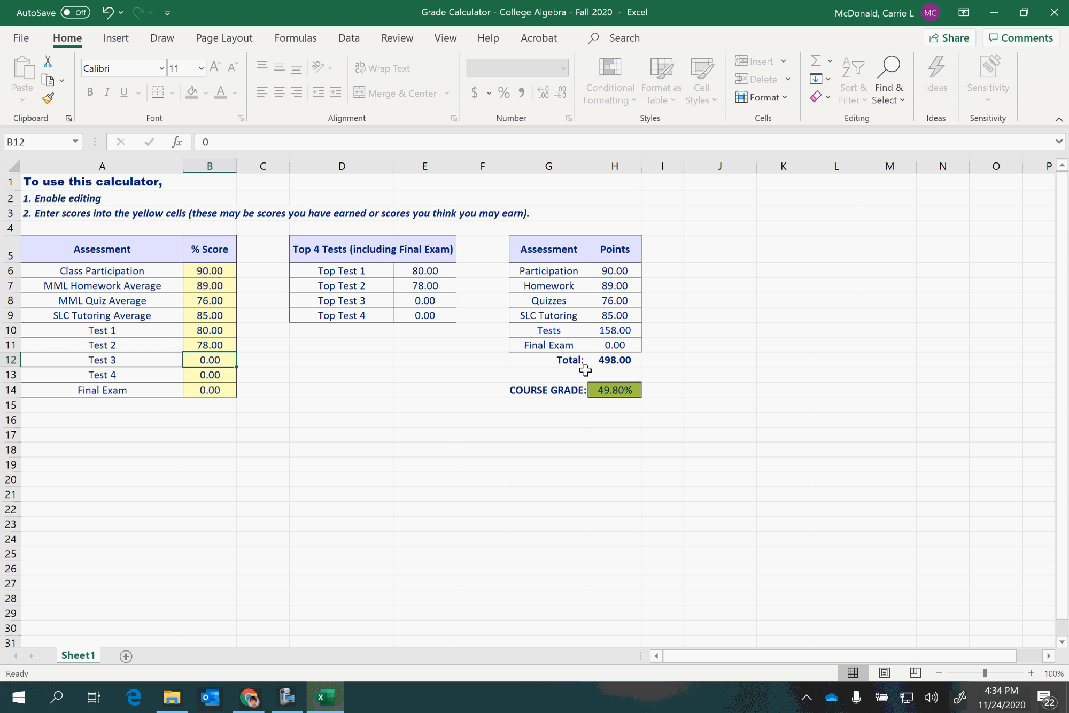
{"action": "type", "text": "67"}
{"action": "key", "text": "Return"}
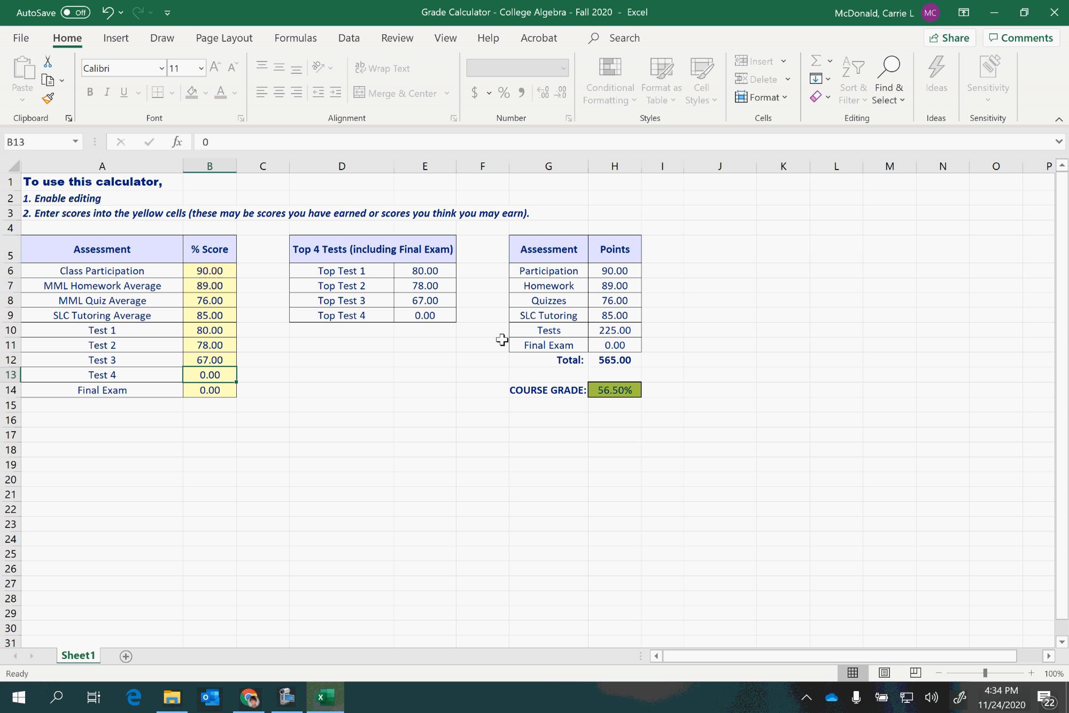
Step: Compare the test and Final Exam scores in B10:B14 with the Top 4 Tests values in E6:E9
{"action": "left_click", "coordinate": [420, 269]}
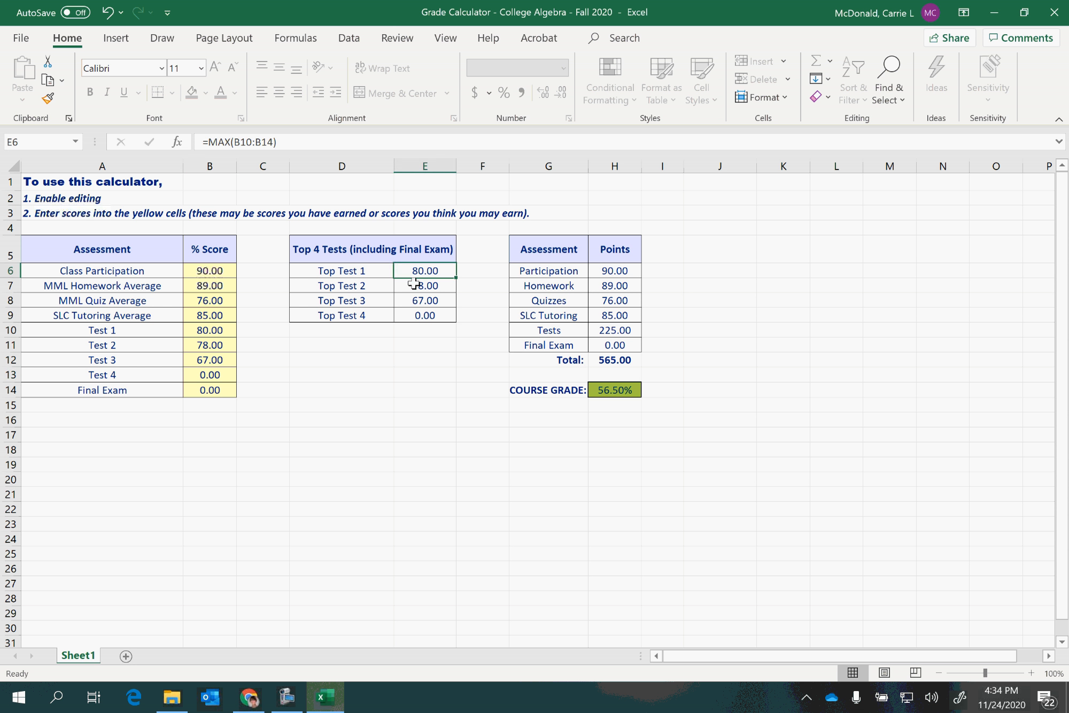
{"action": "left_click", "coordinate": [211, 330]}
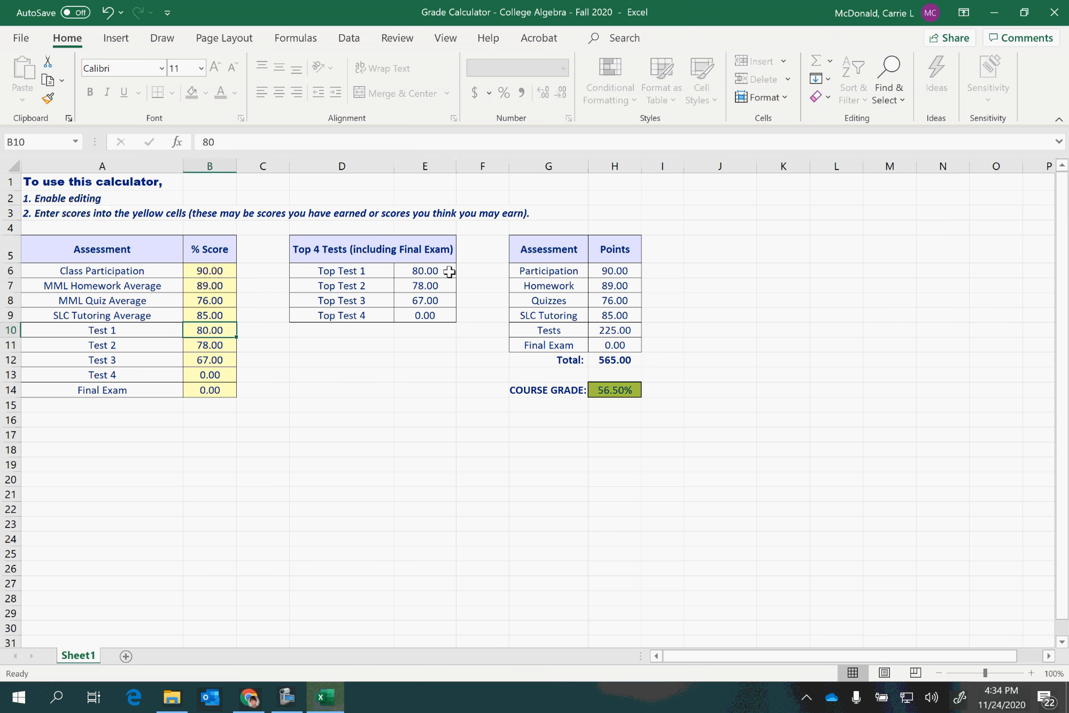
{"action": "left_click", "coordinate": [445, 269]}
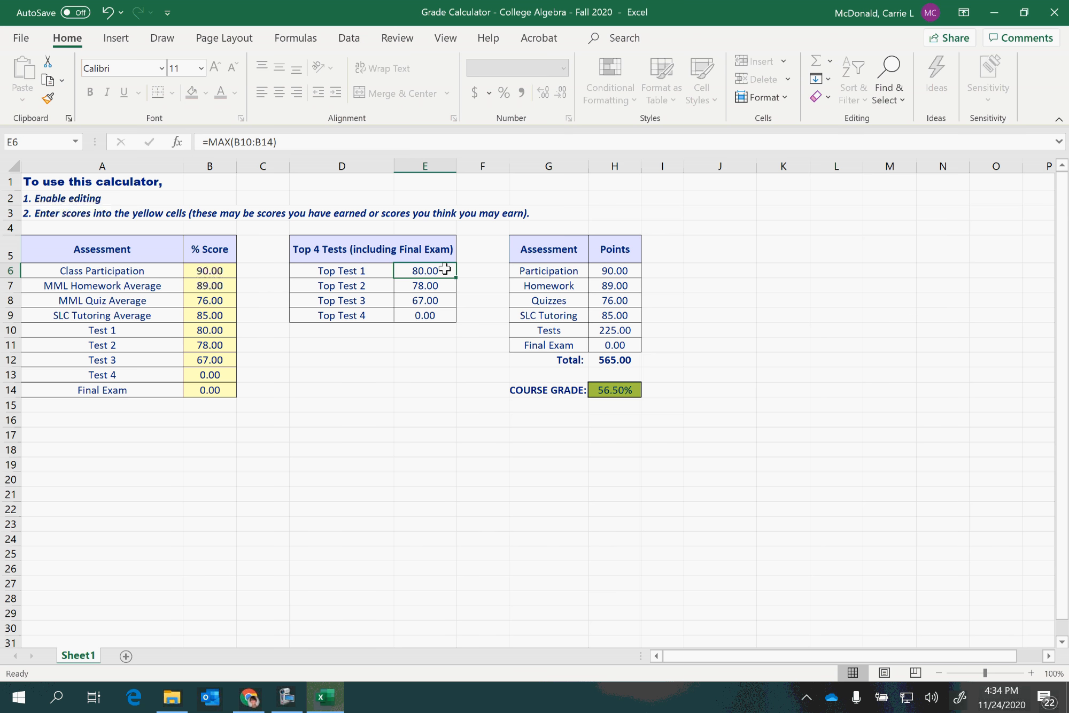
{"action": "left_click", "coordinate": [218, 347]}
{"action": "left_click", "coordinate": [408, 287]}
{"action": "left_click", "coordinate": [229, 360]}
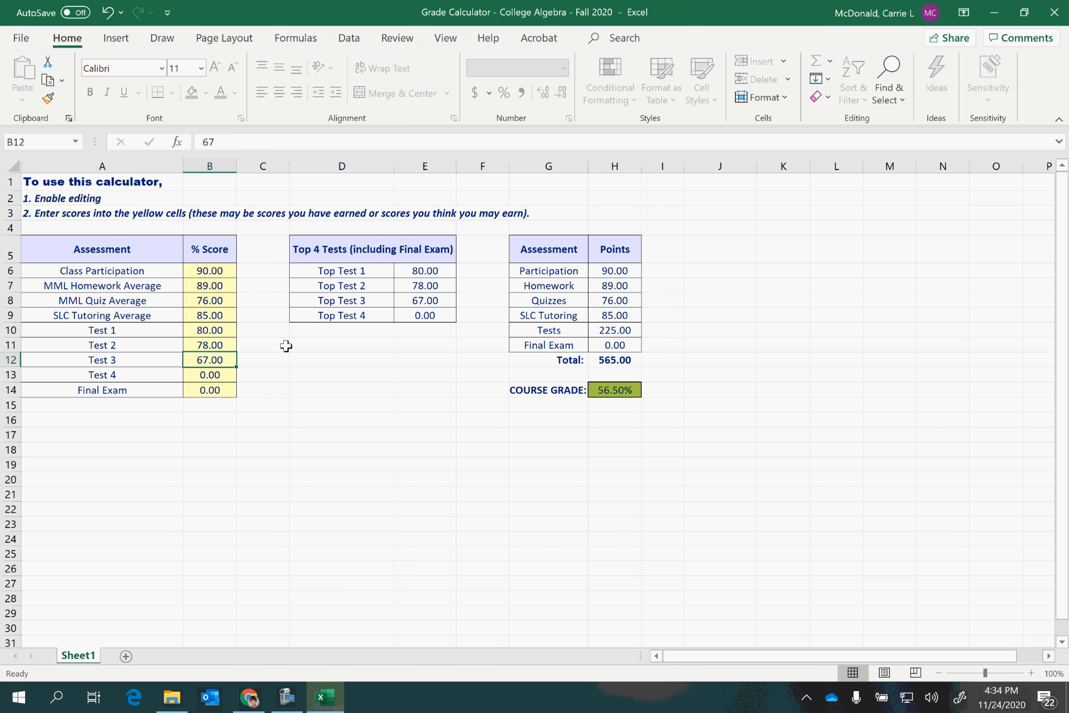
{"action": "left_click", "coordinate": [425, 300]}
{"action": "left_click", "coordinate": [210, 375]}
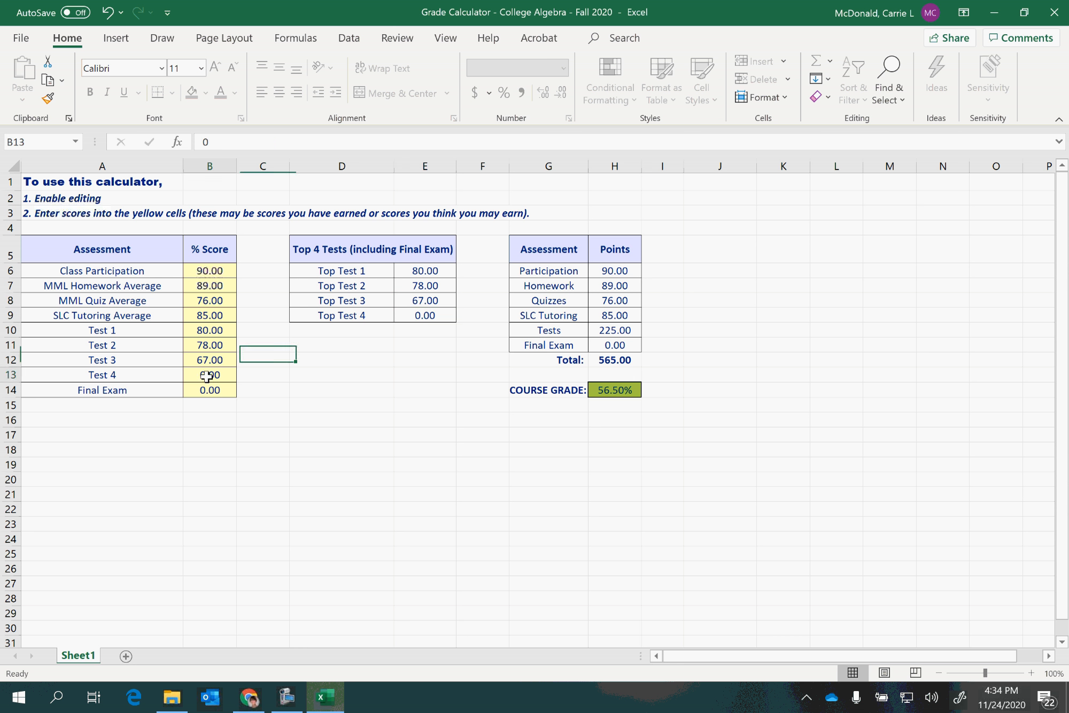
{"action": "left_click", "coordinate": [213, 392]}
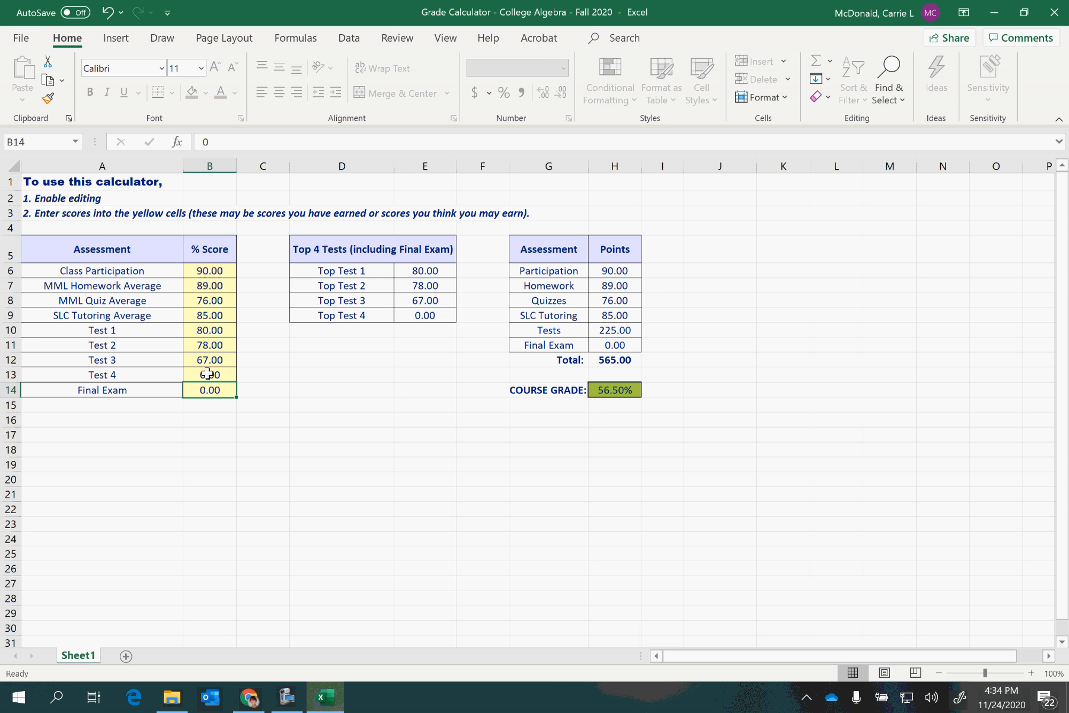
{"action": "left_click", "coordinate": [425, 316]}
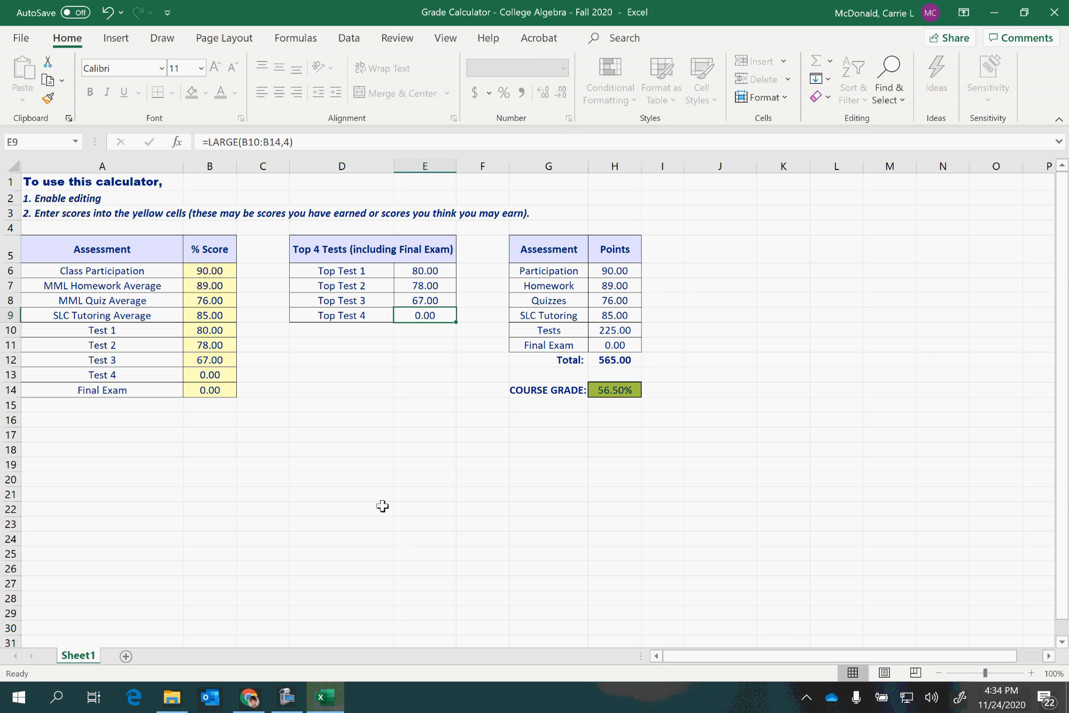
Step: Set the Test 4 score in B13 to 100 and check the Top Test 1 value in E6
{"action": "left_click", "coordinate": [211, 376]}
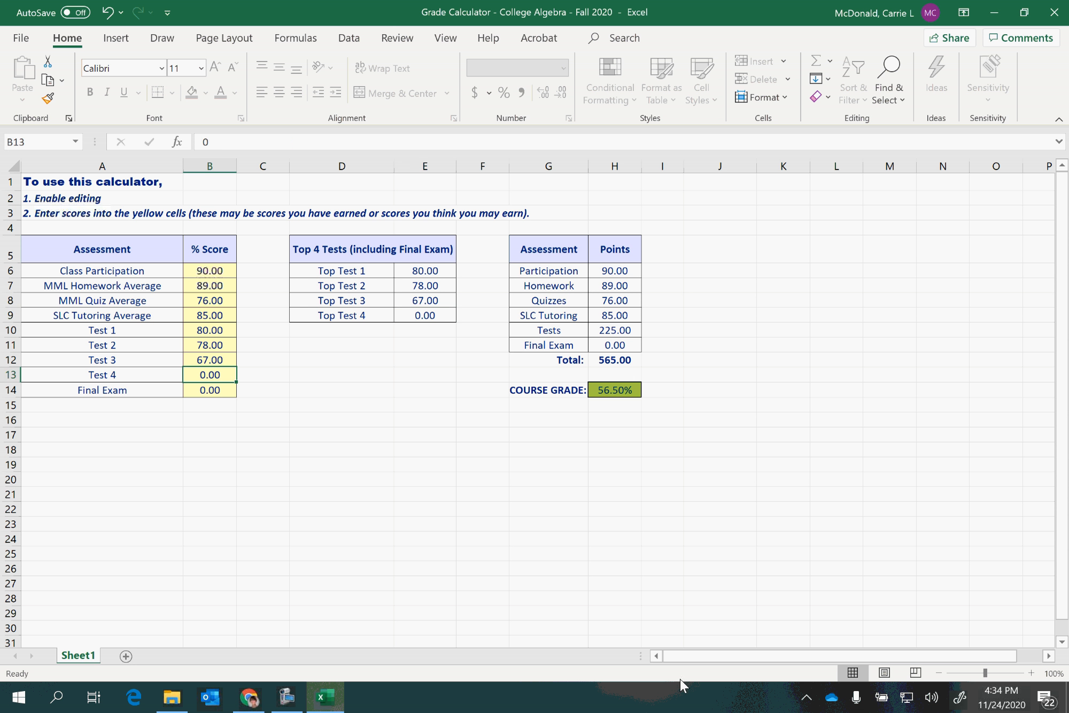
{"action": "type", "text": "100"}
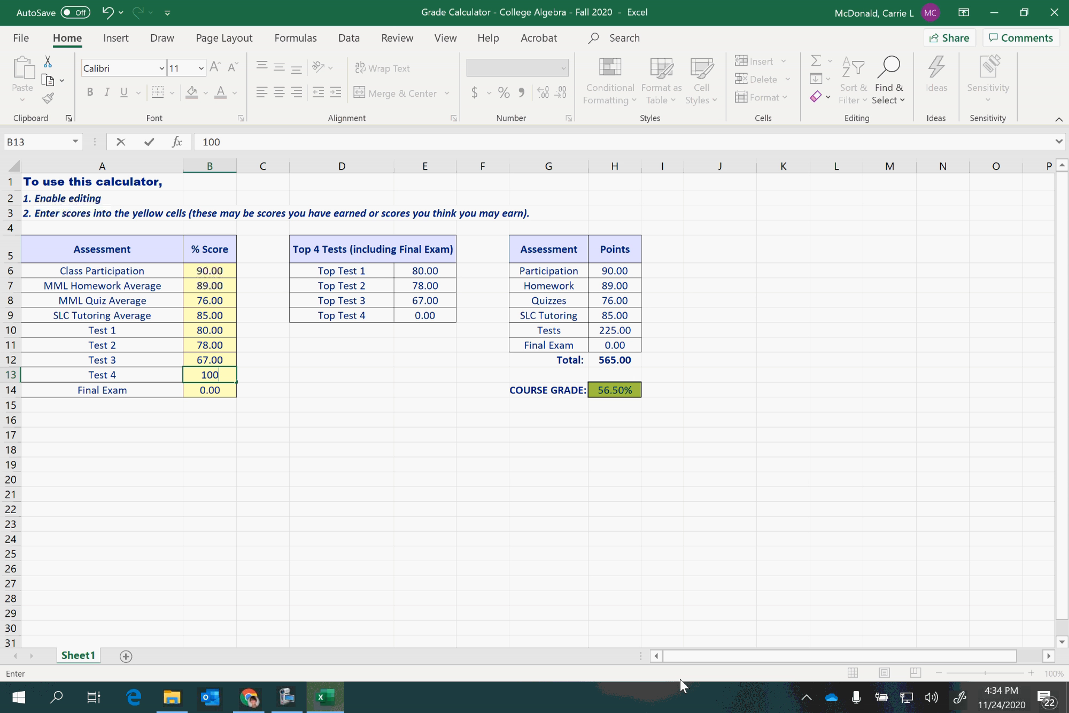
{"action": "key", "text": "Return"}
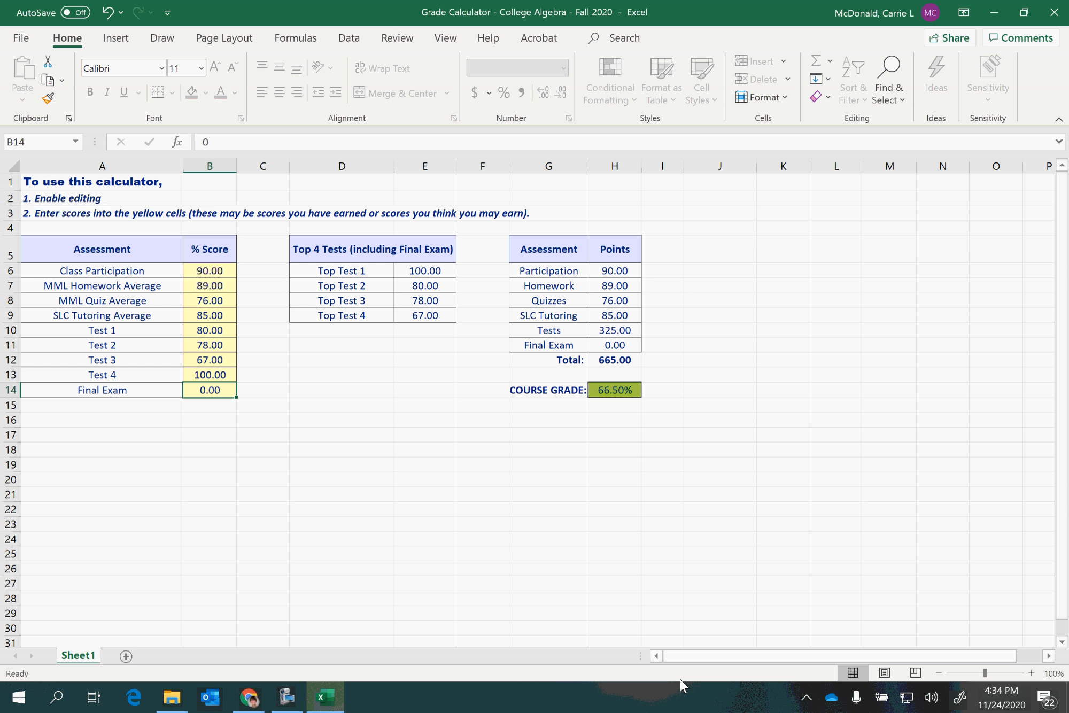
{"action": "left_click", "coordinate": [410, 269]}
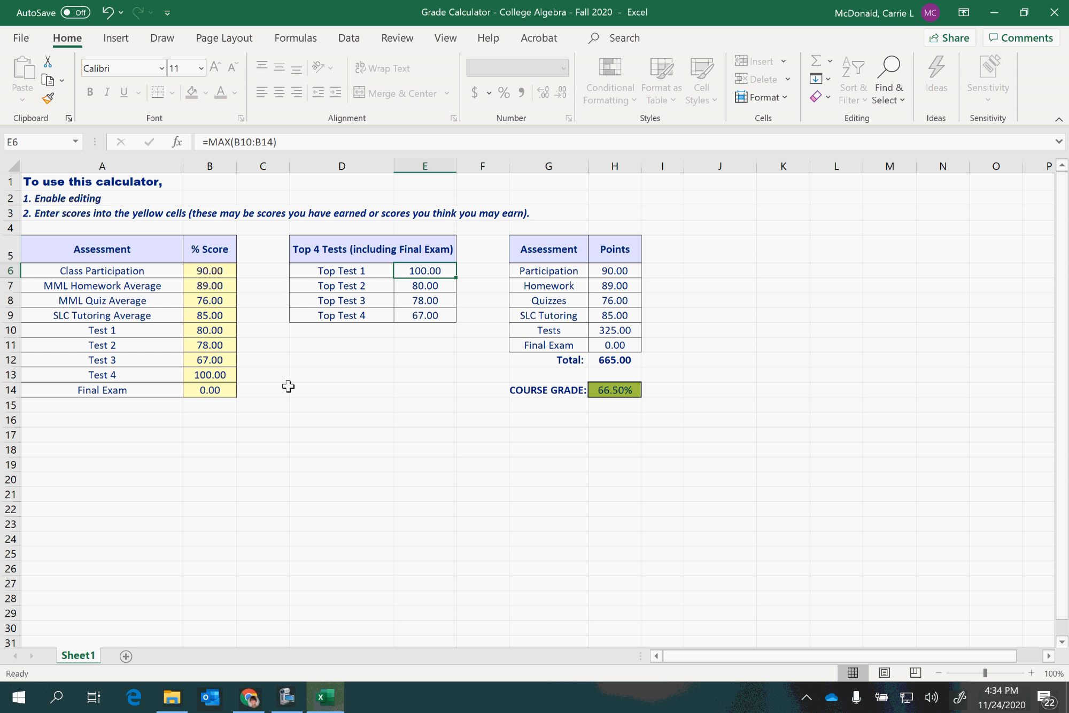
Step: Set the Test 4 score in B13 to 90 and check the course grade in H14
{"action": "left_click", "coordinate": [215, 377]}
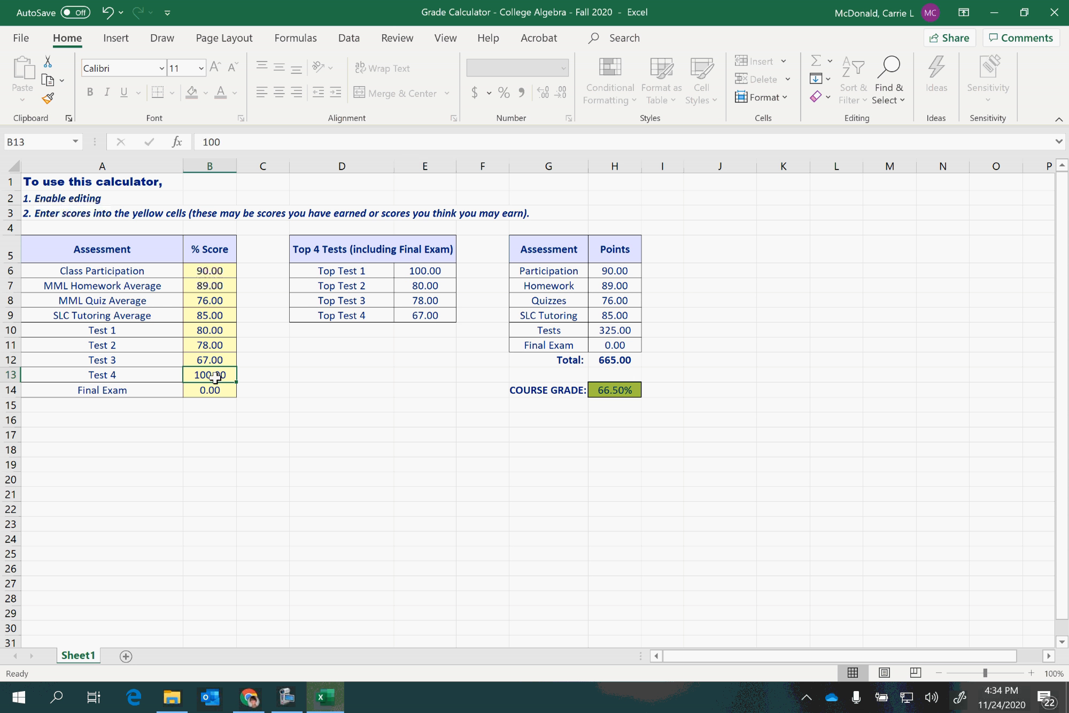
{"action": "type", "text": "90"}
{"action": "key", "text": "Return"}
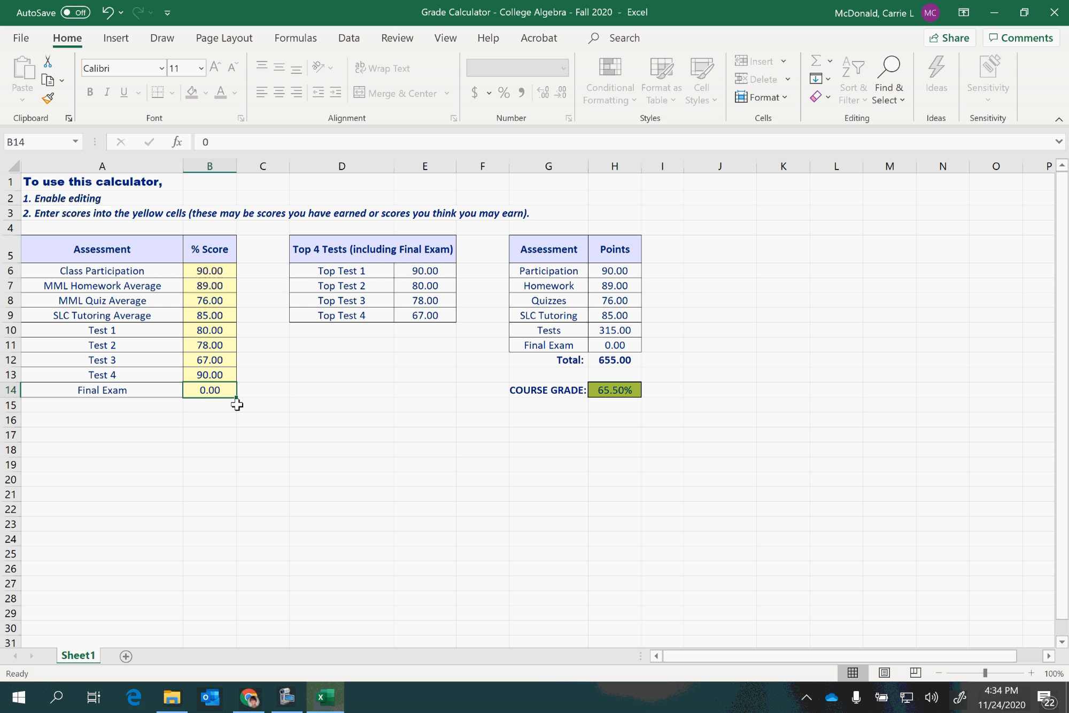
{"action": "left_click", "coordinate": [604, 386]}
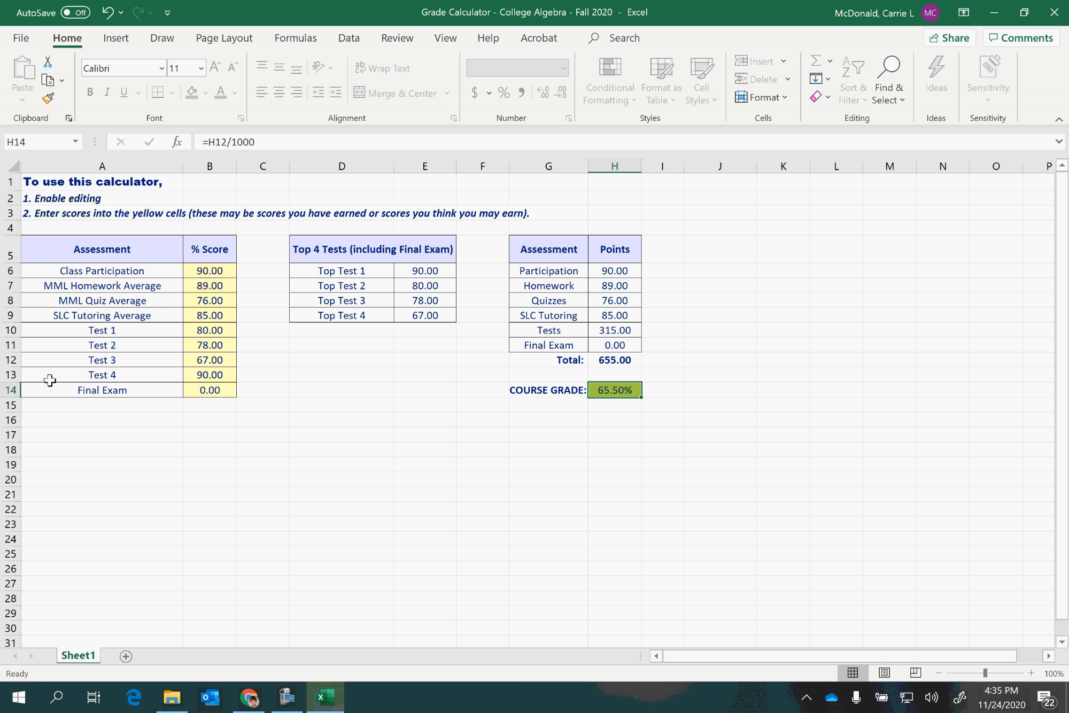
Step: Set the Final Exam score in B14 to 50 and check the course grade in H14
{"action": "left_click", "coordinate": [198, 377]}
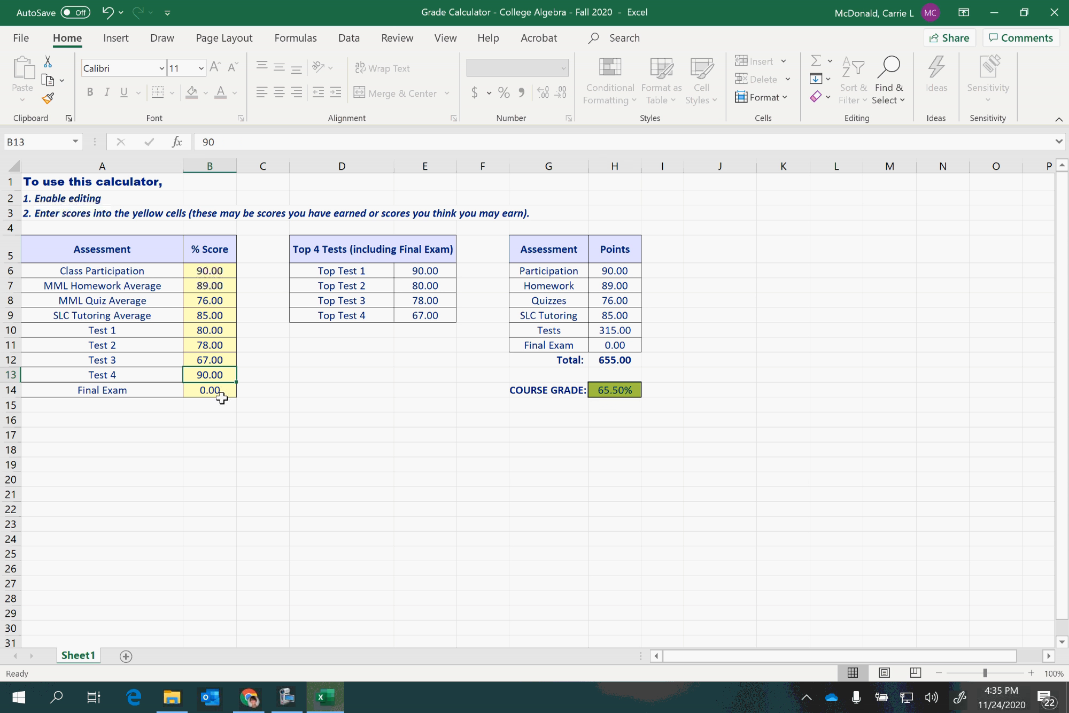
{"action": "left_click", "coordinate": [205, 391]}
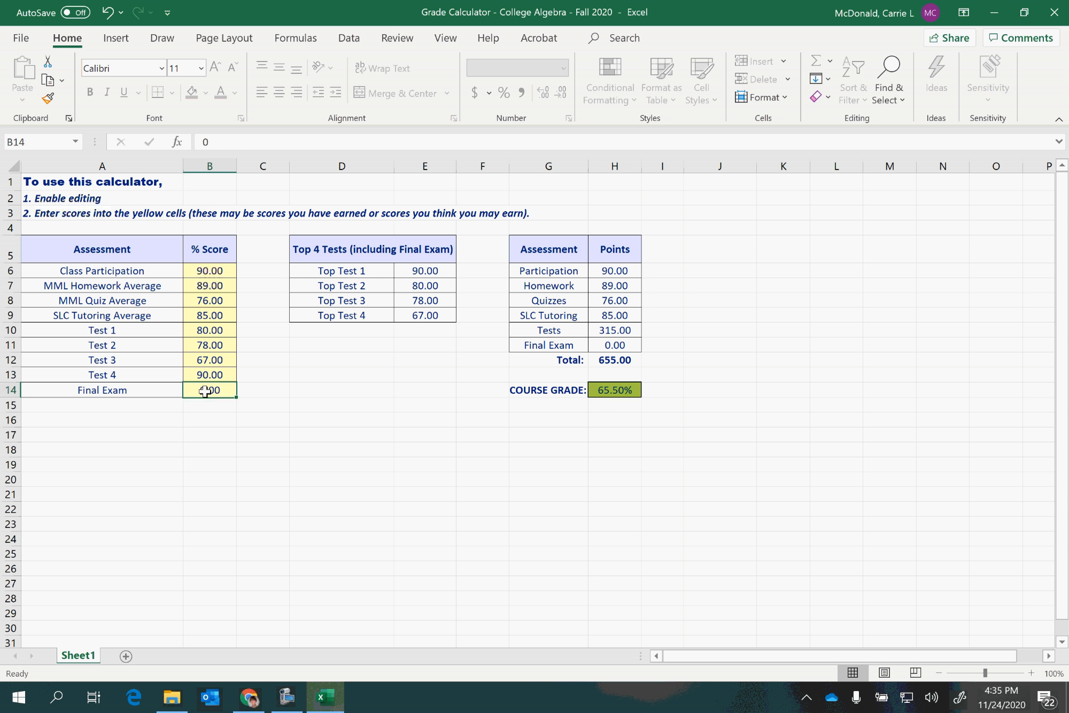
{"action": "left_click", "coordinate": [615, 390]}
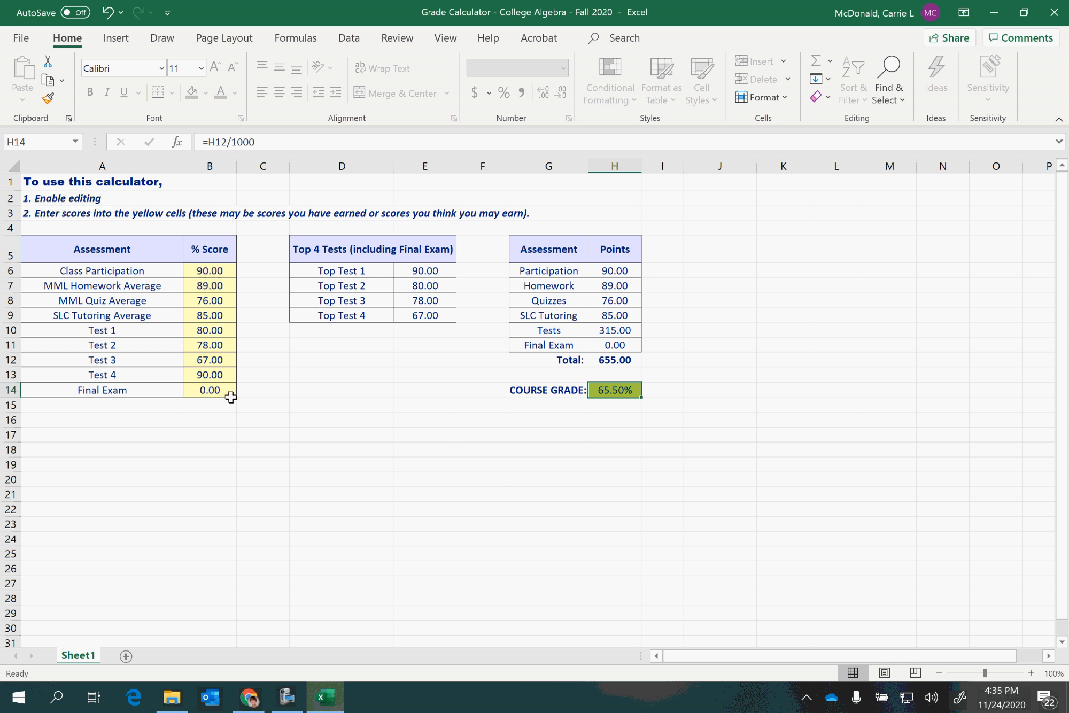
{"action": "left_click", "coordinate": [212, 389]}
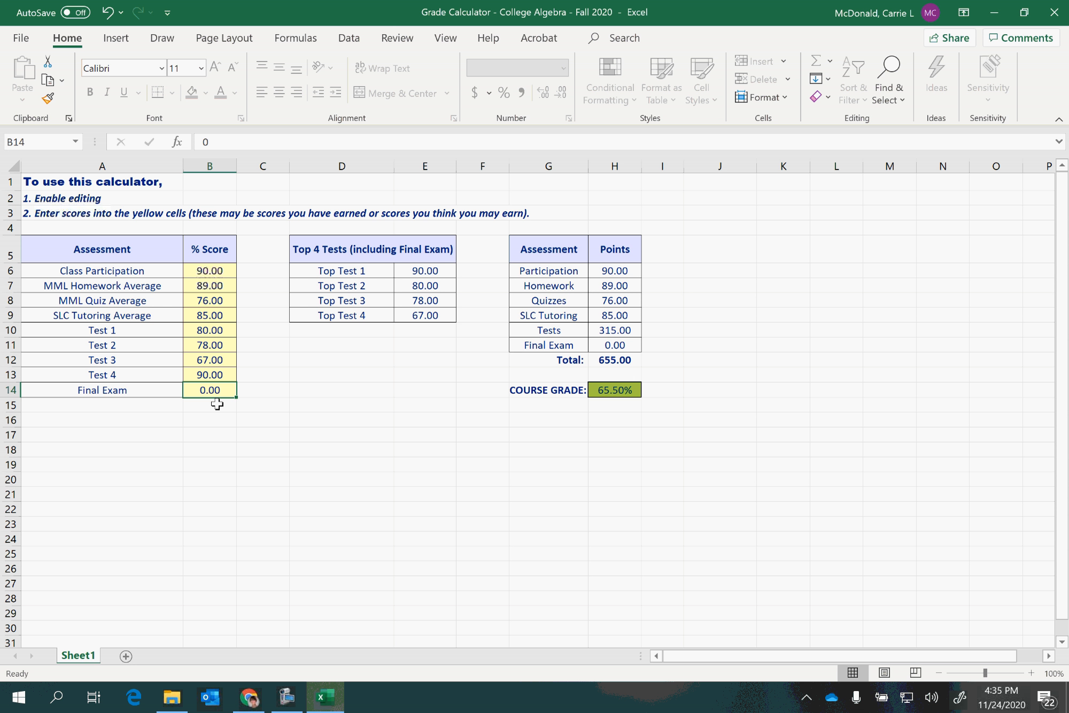
{"action": "type", "text": "50"}
{"action": "key", "text": "Return"}
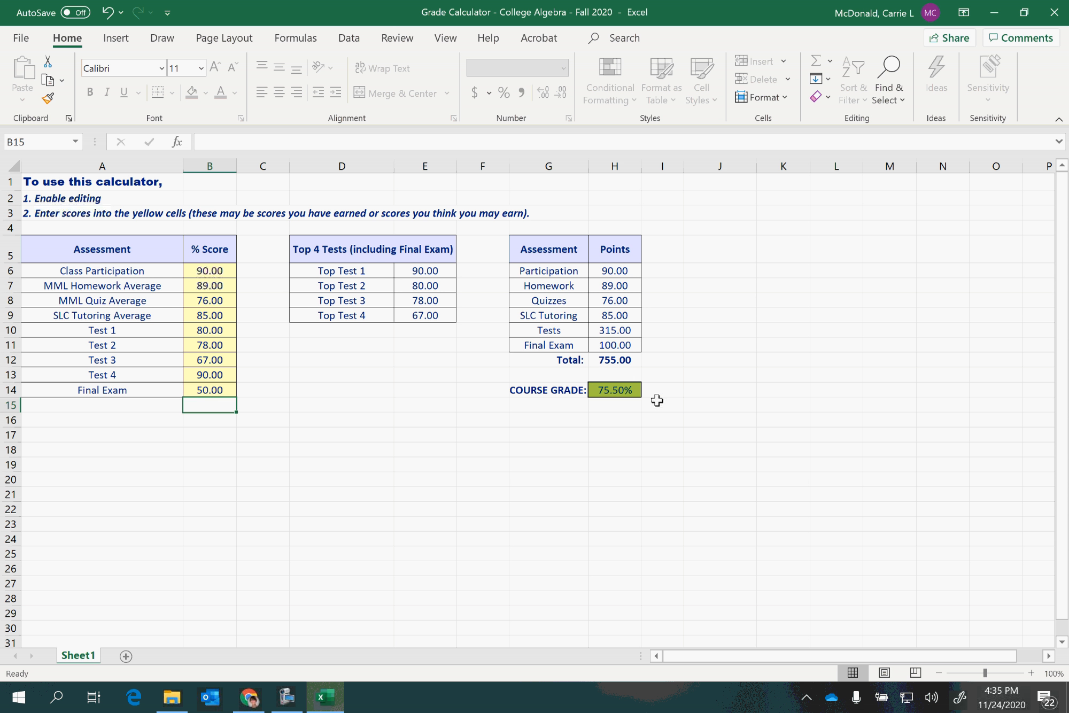
{"action": "left_click", "coordinate": [623, 390]}
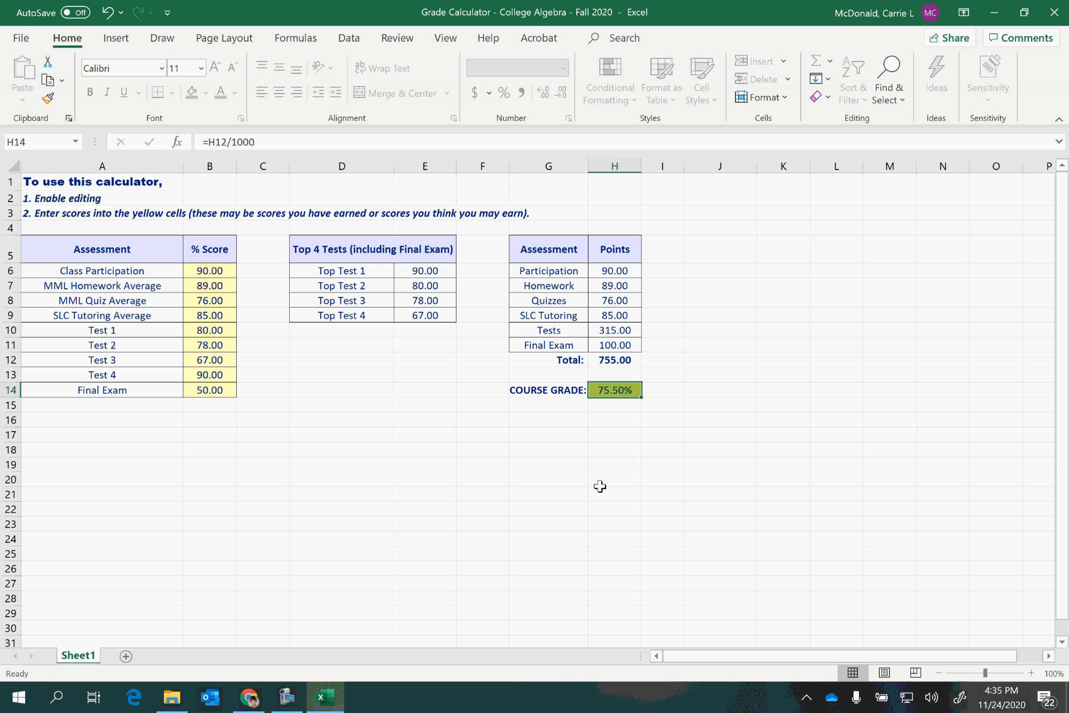
Step: Set the Test 4 score in B13 to 50 and the Final Exam score in B14 to 80, and check the course grade in H14
{"action": "left_click", "coordinate": [205, 391]}
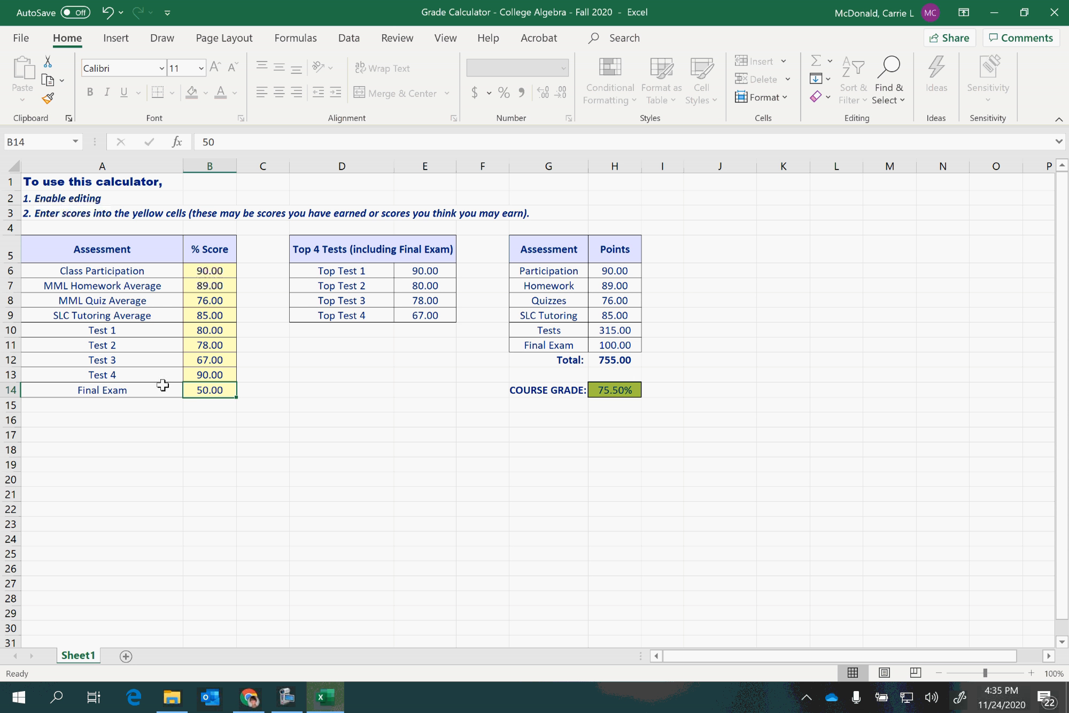
{"action": "left_click", "coordinate": [210, 376]}
{"action": "type", "text": "50"}
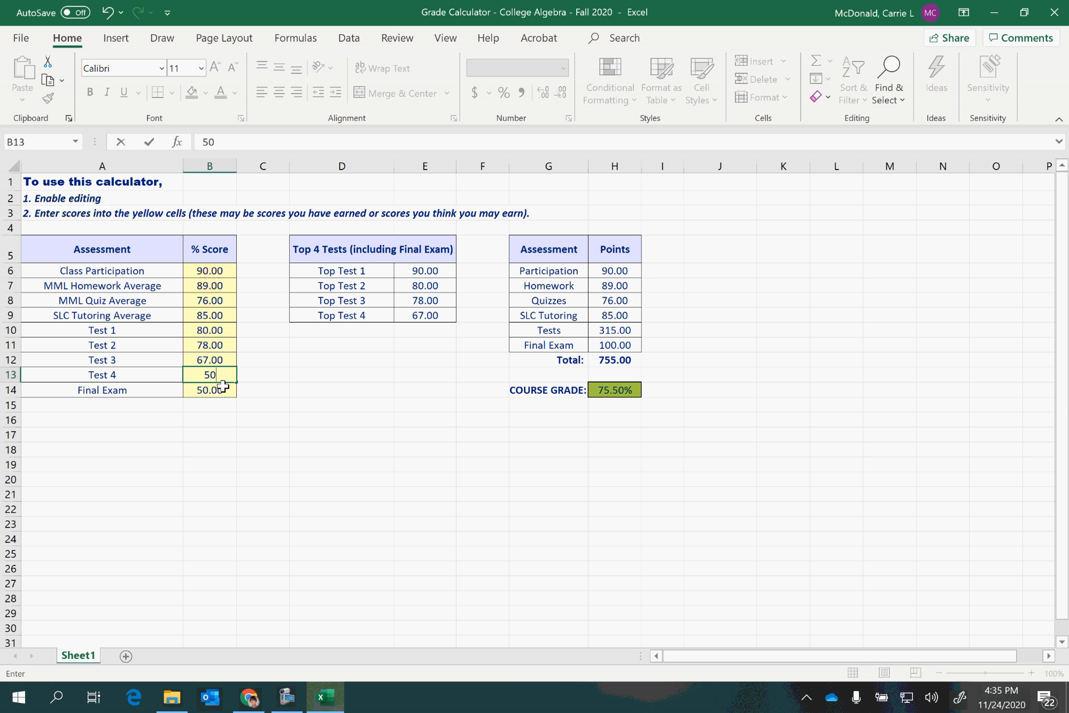
{"action": "key", "text": "Return"}
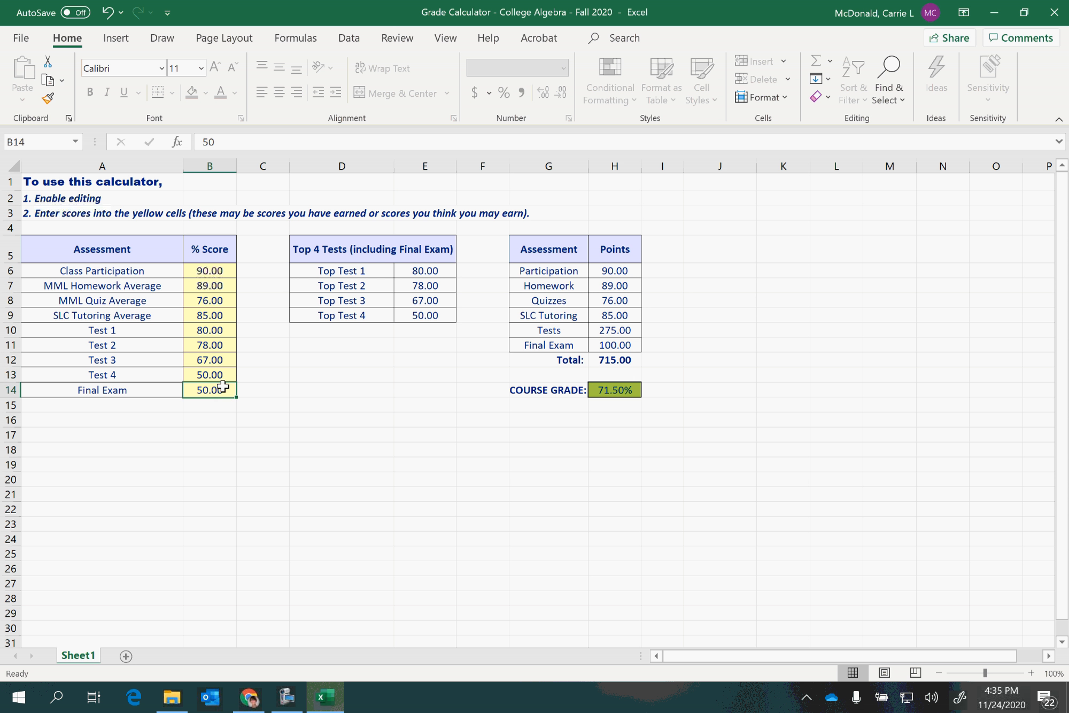
{"action": "type", "text": "9"}
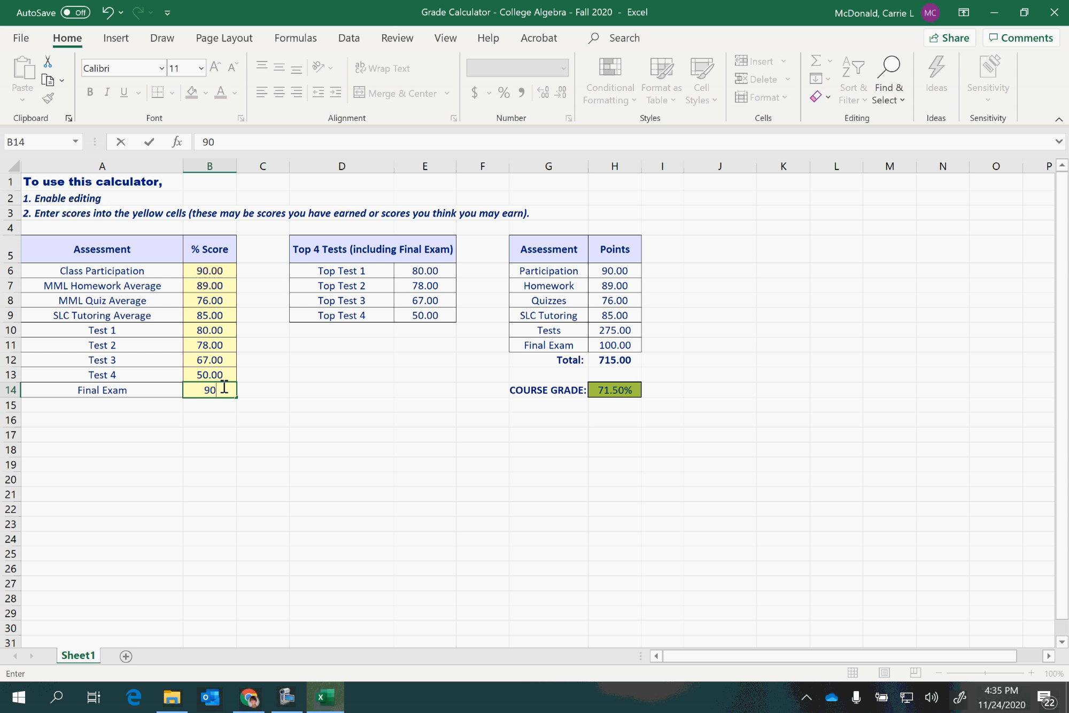
{"action": "key", "text": "BackSpace"}
{"action": "type", "text": "80"}
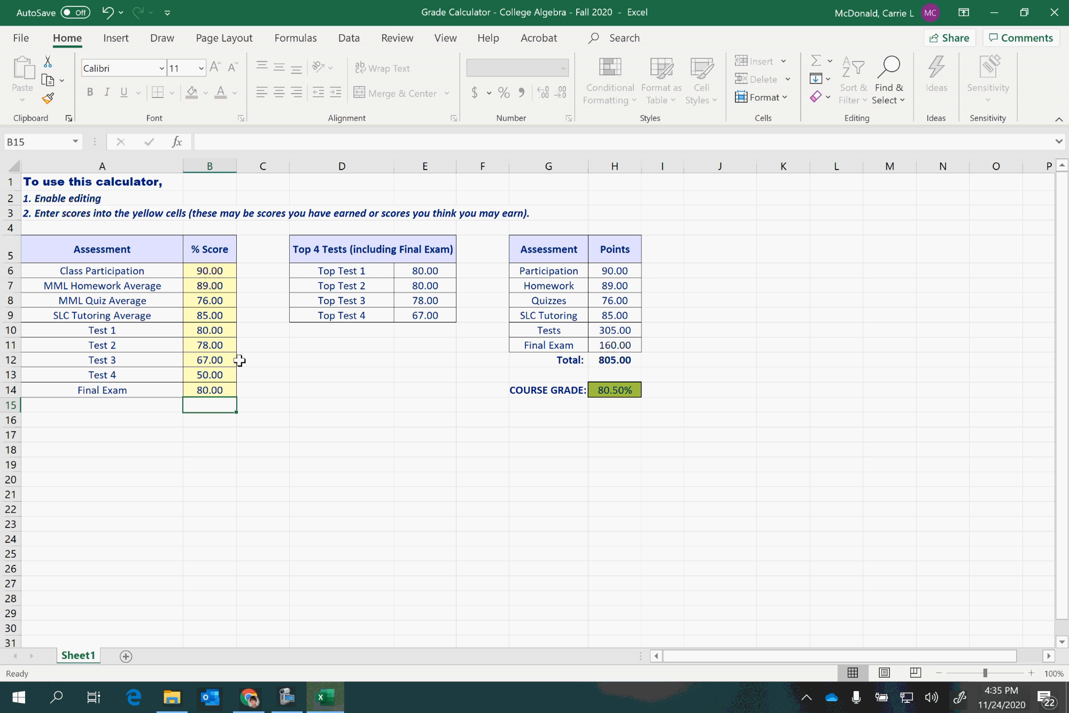
{"action": "left_click", "coordinate": [625, 393]}
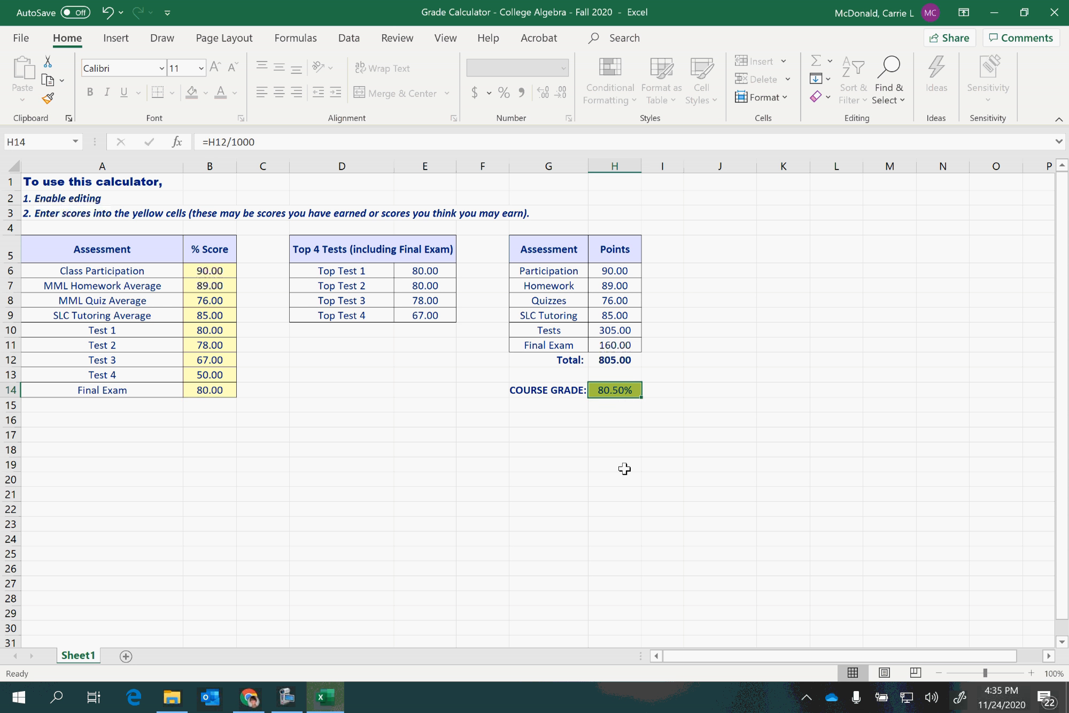
Step: Review the scores entered for Test 4, Final Exam, Test 2, SLC Tutoring Average and MML Homework Average in column B
{"action": "left_click", "coordinate": [215, 375]}
{"action": "left_click", "coordinate": [216, 388]}
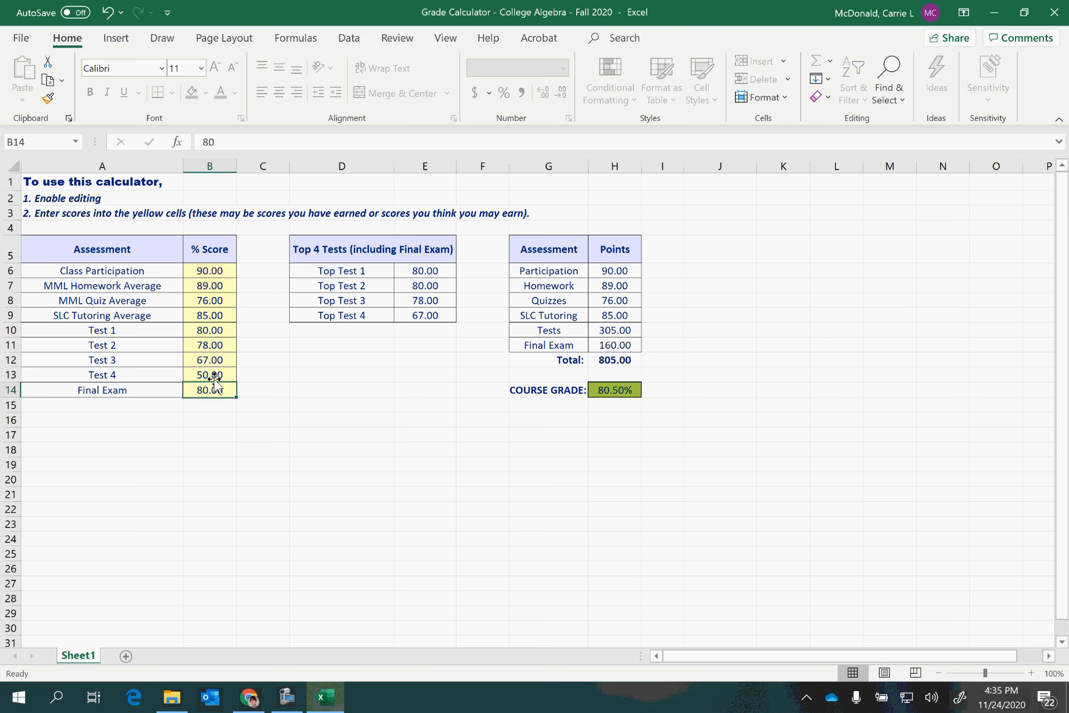
{"action": "left_click", "coordinate": [212, 375]}
{"action": "left_click", "coordinate": [205, 345]}
{"action": "left_click", "coordinate": [206, 285]}
{"action": "left_click", "coordinate": [206, 315]}
{"action": "left_click", "coordinate": [206, 374]}
{"action": "left_click", "coordinate": [42, 289]}
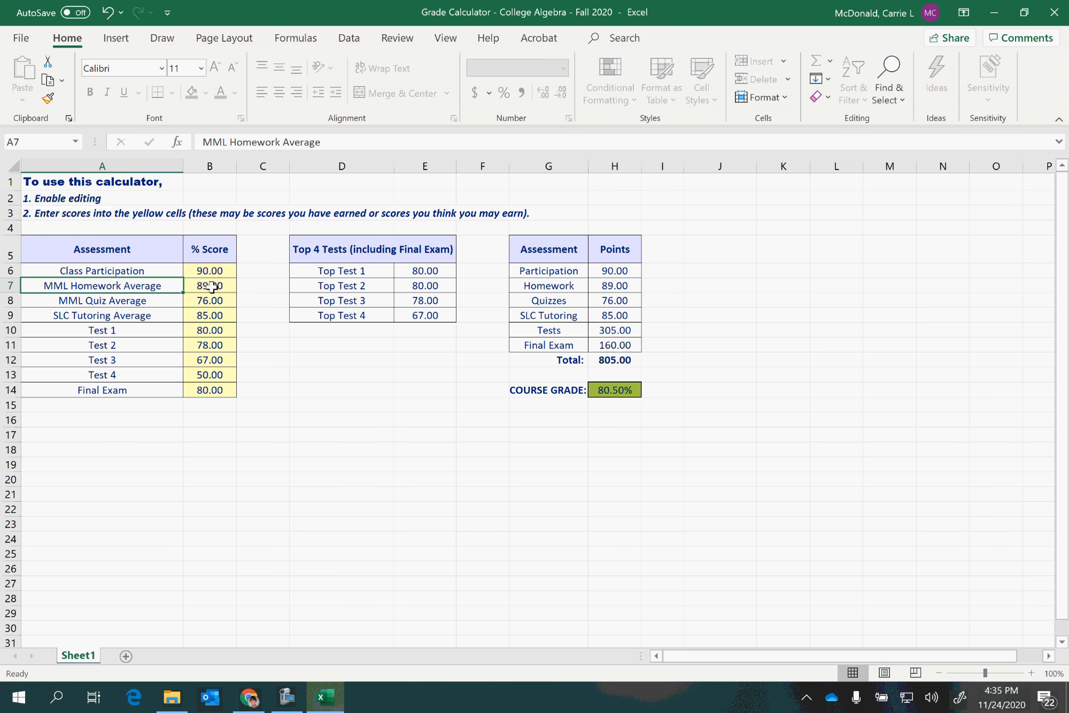
{"action": "left_click", "coordinate": [209, 285]}
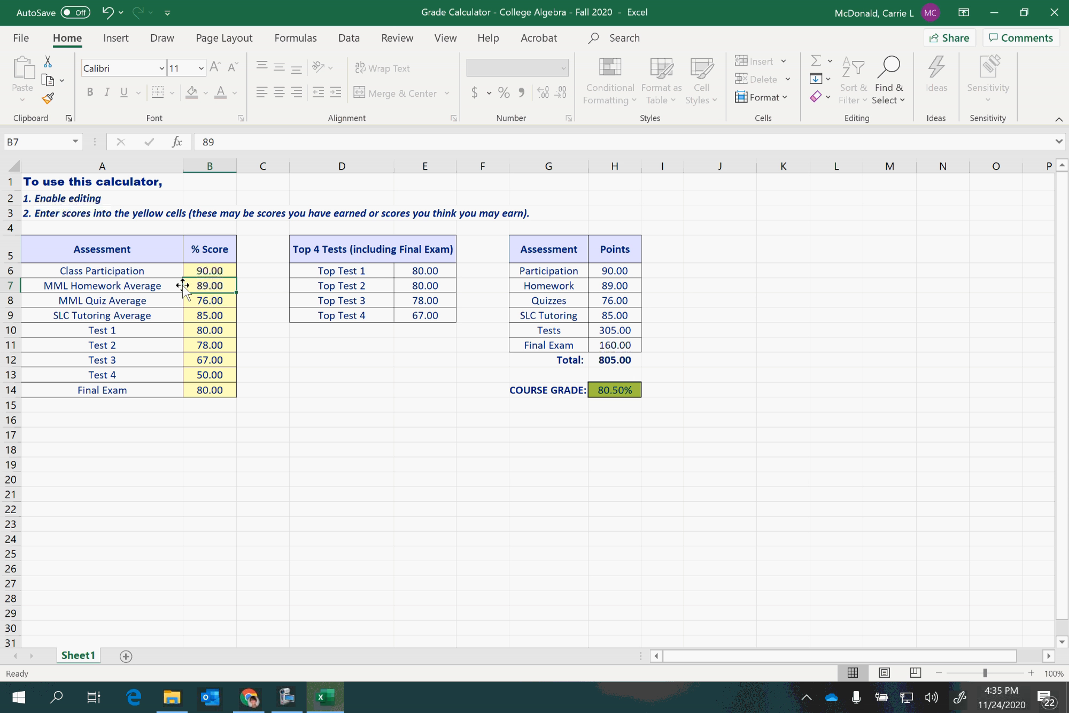
Step: Set the MML Homework Average score in B7 to 92
{"action": "type", "text": "92"}
{"action": "key", "text": "Return"}
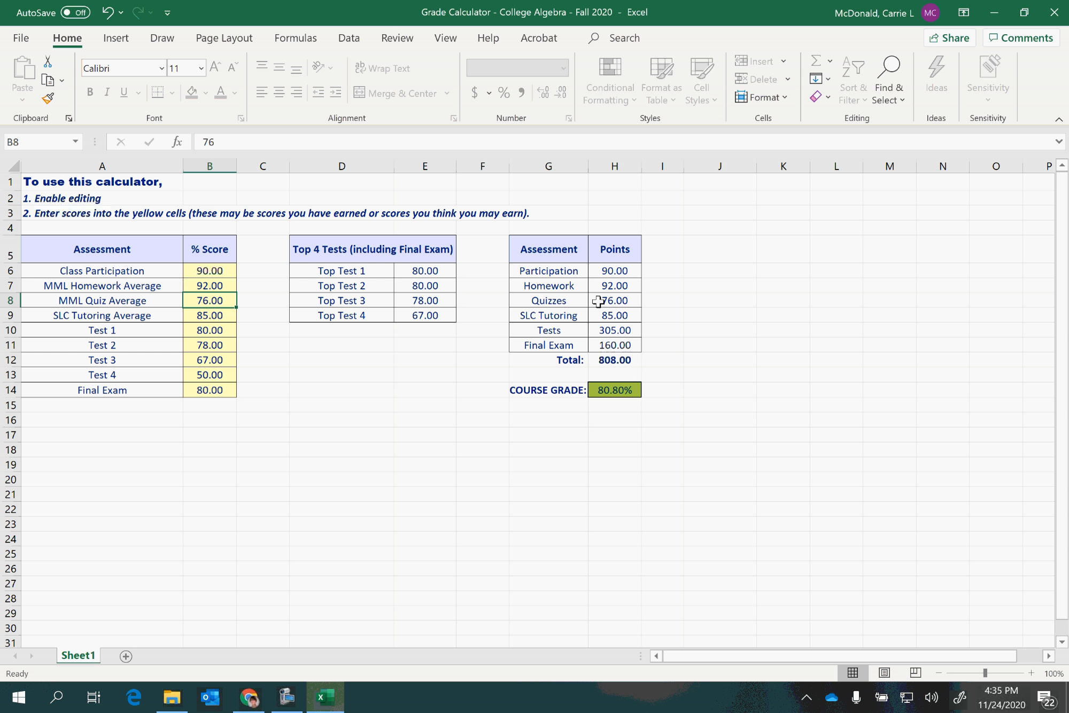
{"action": "left_click", "coordinate": [201, 331]}
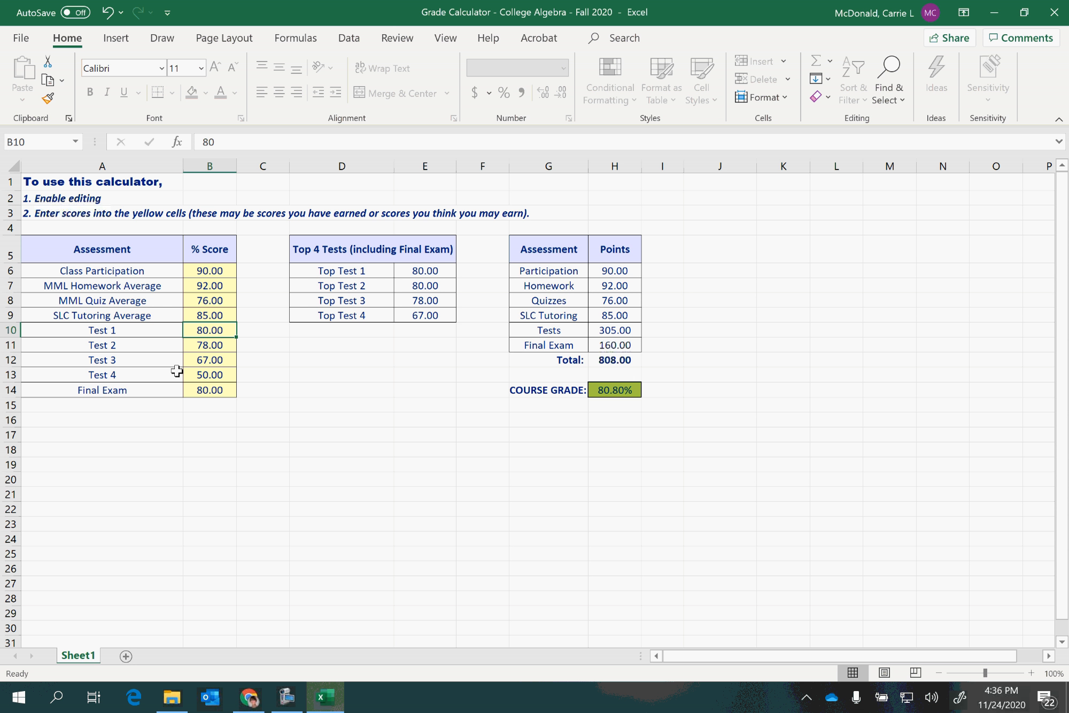
Step: Review the assessment scores in column B from Class Participation down to Test 4
{"action": "left_click", "coordinate": [215, 275]}
{"action": "left_click", "coordinate": [201, 291]}
{"action": "left_click", "coordinate": [203, 302]}
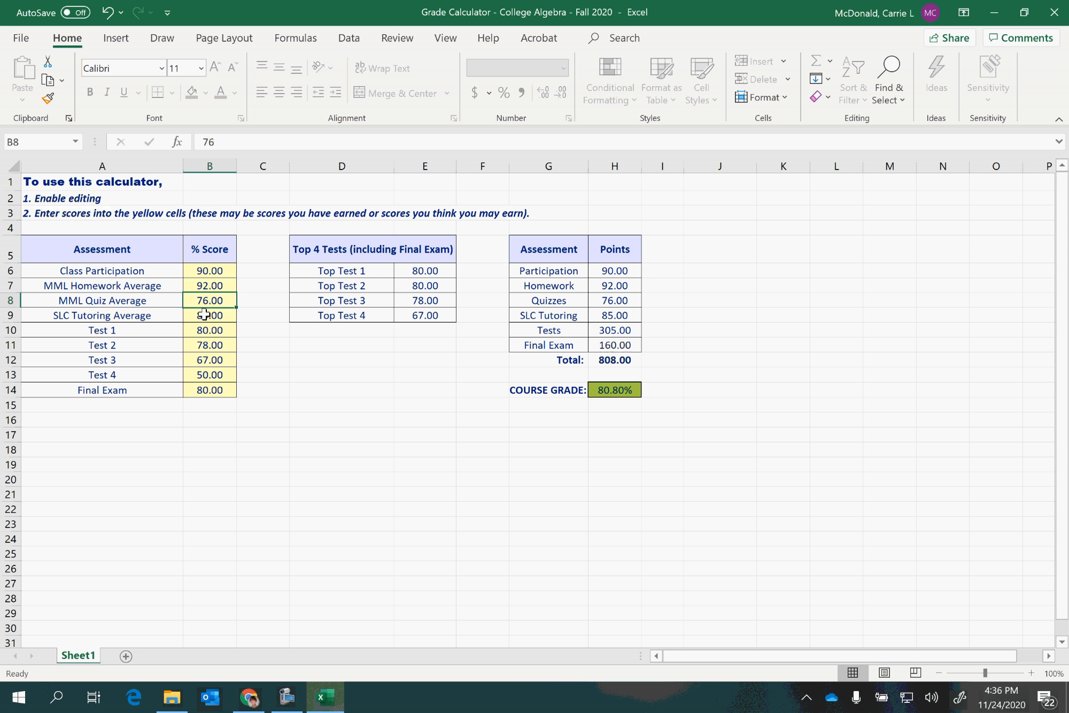
{"action": "left_click", "coordinate": [206, 317]}
{"action": "left_click", "coordinate": [208, 331]}
{"action": "left_click", "coordinate": [210, 357]}
{"action": "left_click", "coordinate": [213, 376]}
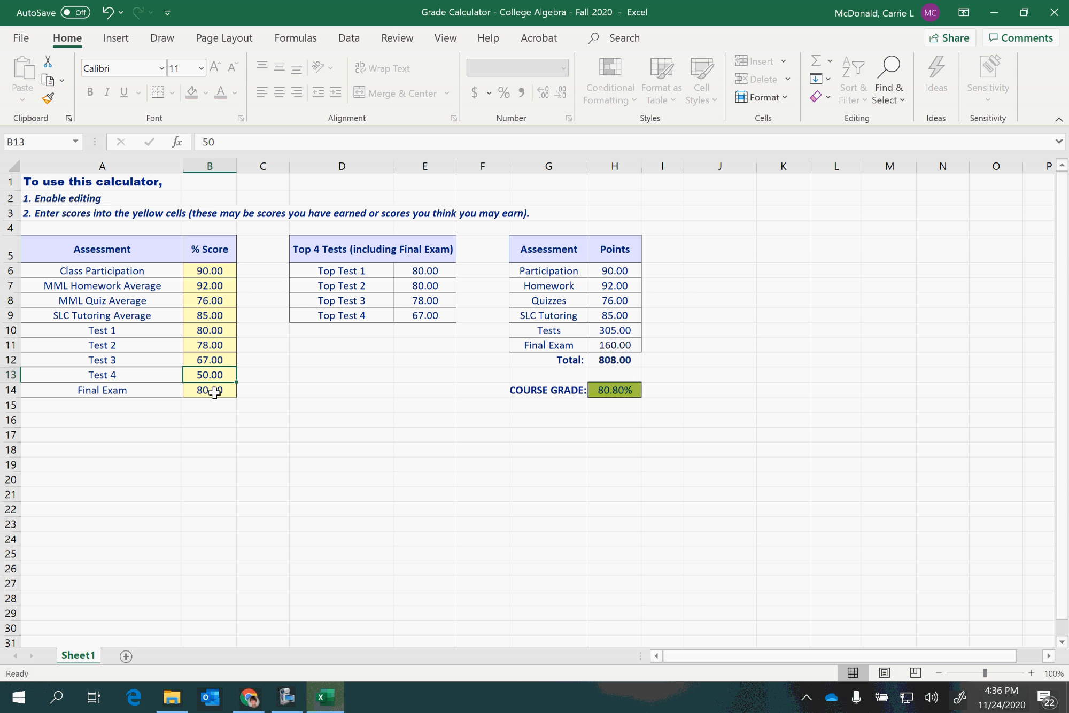
Step: Set the Final Exam score in B14 to 100
{"action": "left_click", "coordinate": [214, 393]}
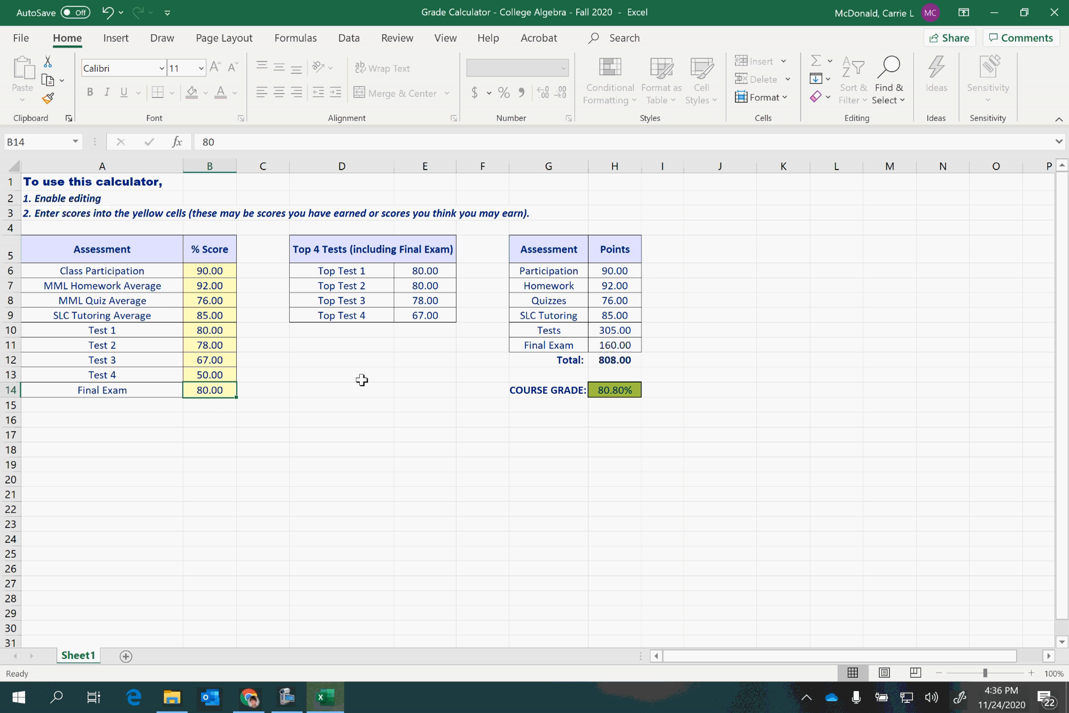
{"action": "type", "text": "100"}
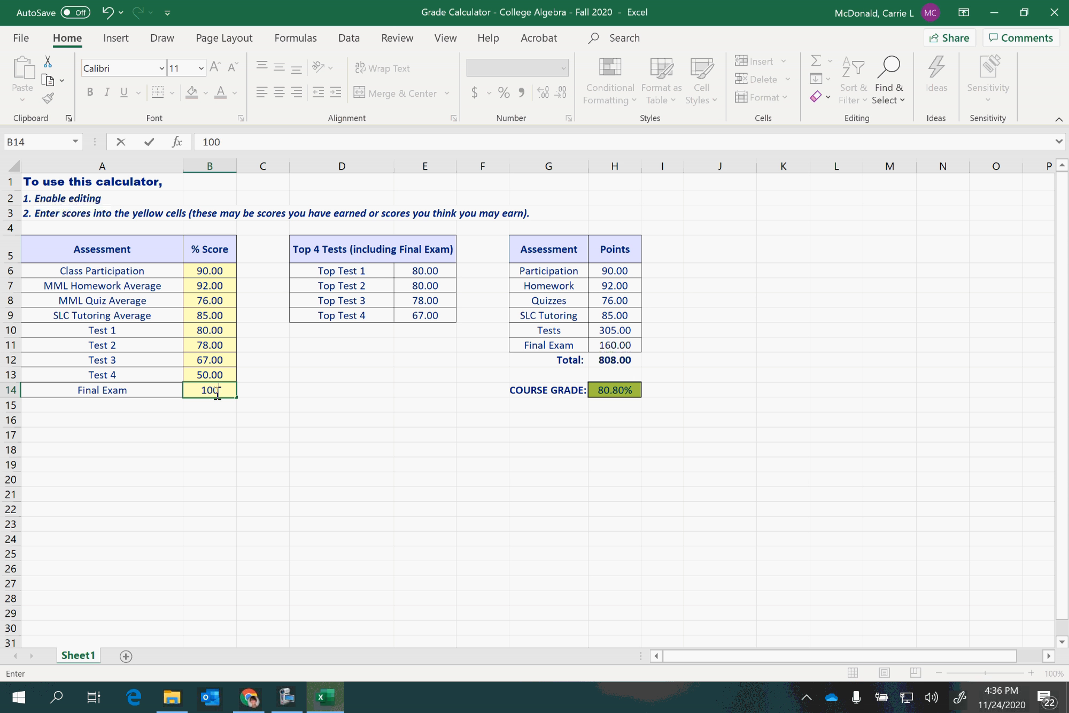
{"action": "key", "text": "Return"}
{"action": "left_click", "coordinate": [214, 389]}
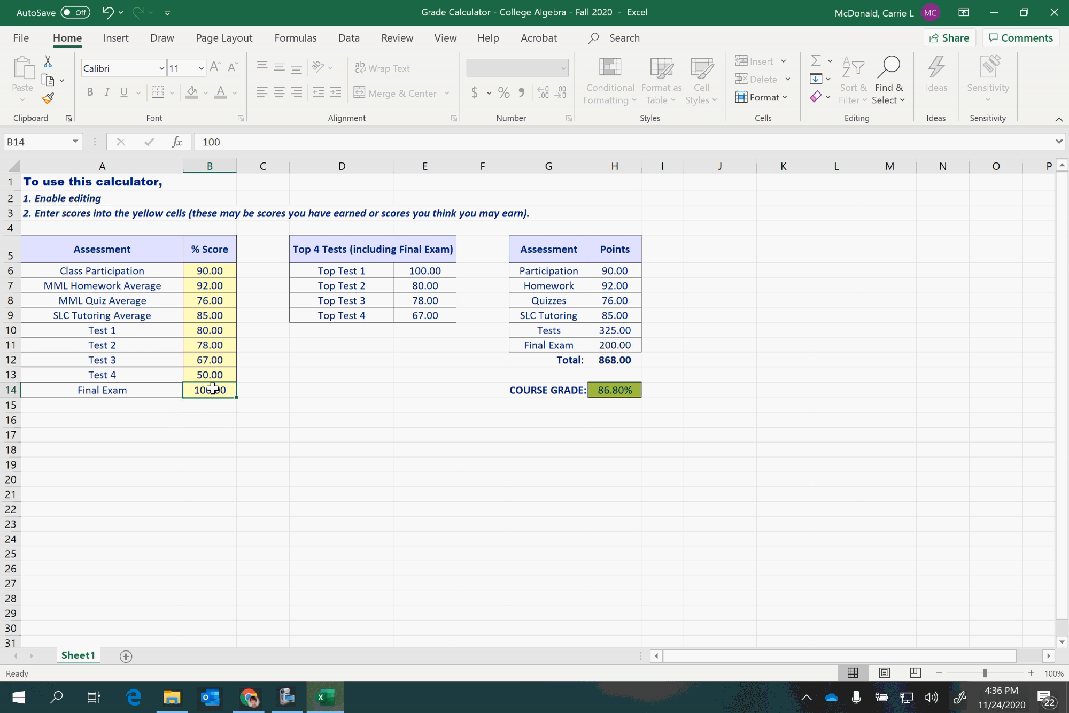
Step: Examine how the Points column, the Top 4 Tests scores, the total in H12 and the course grade in H14 are calculated
{"action": "left_click", "coordinate": [631, 344]}
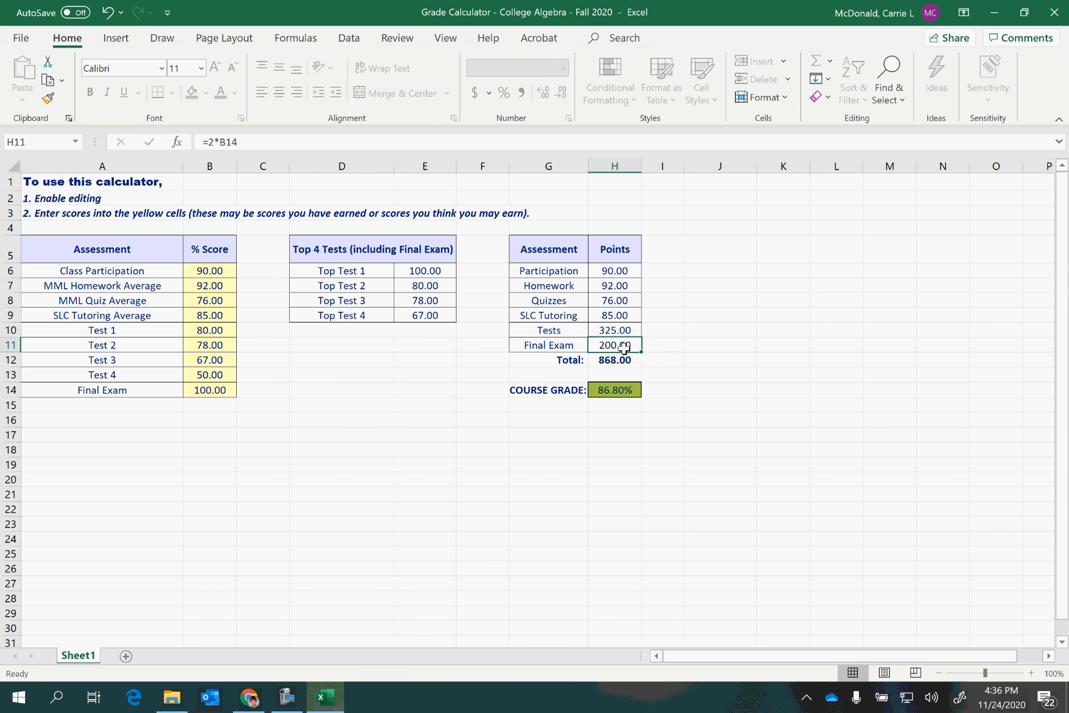
{"action": "left_click_drag", "start_coordinate": [612, 270], "coordinate": [605, 341]}
{"action": "left_click", "coordinate": [607, 330]}
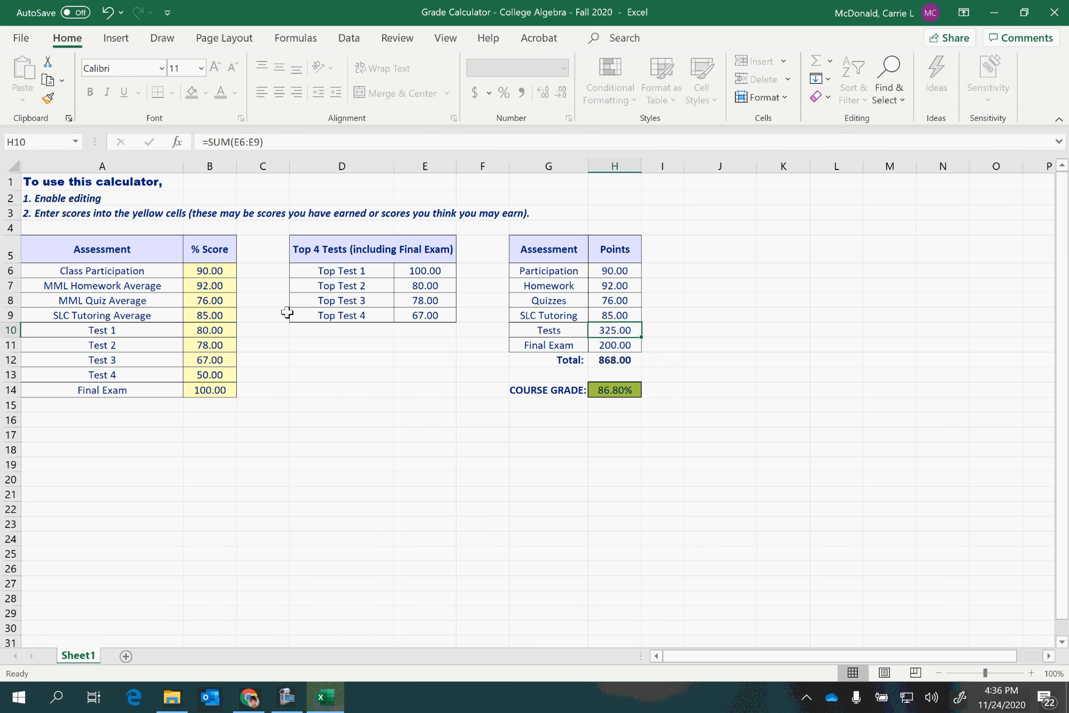
{"action": "left_click_drag", "start_coordinate": [435, 274], "coordinate": [431, 314]}
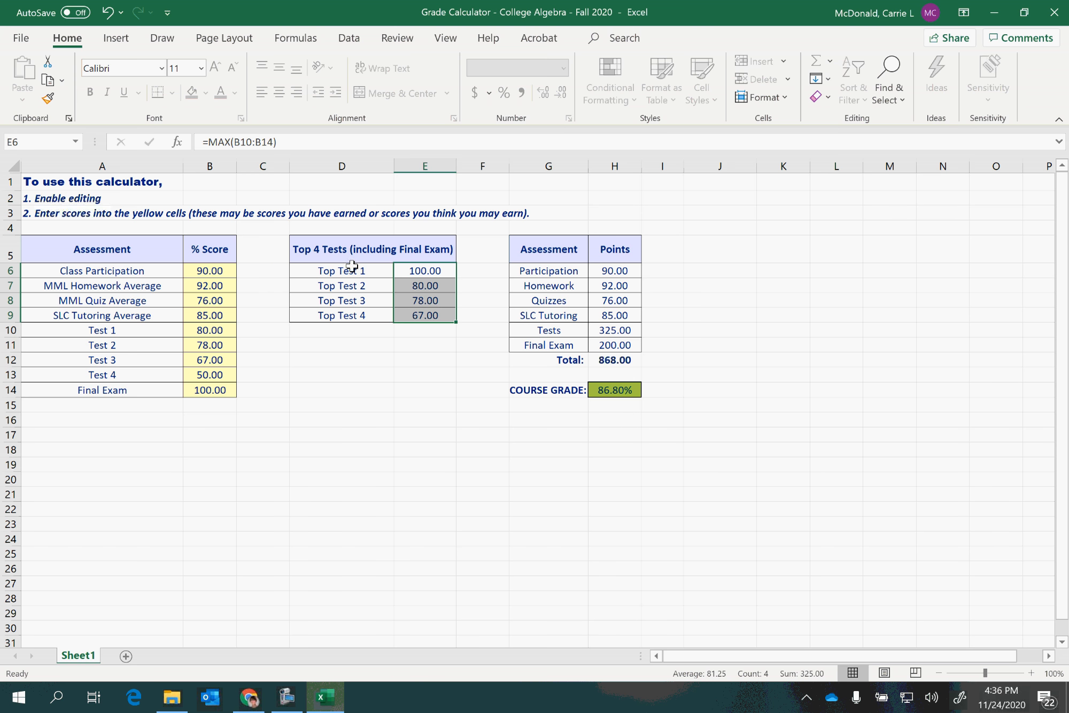
{"action": "left_click", "coordinate": [615, 331]}
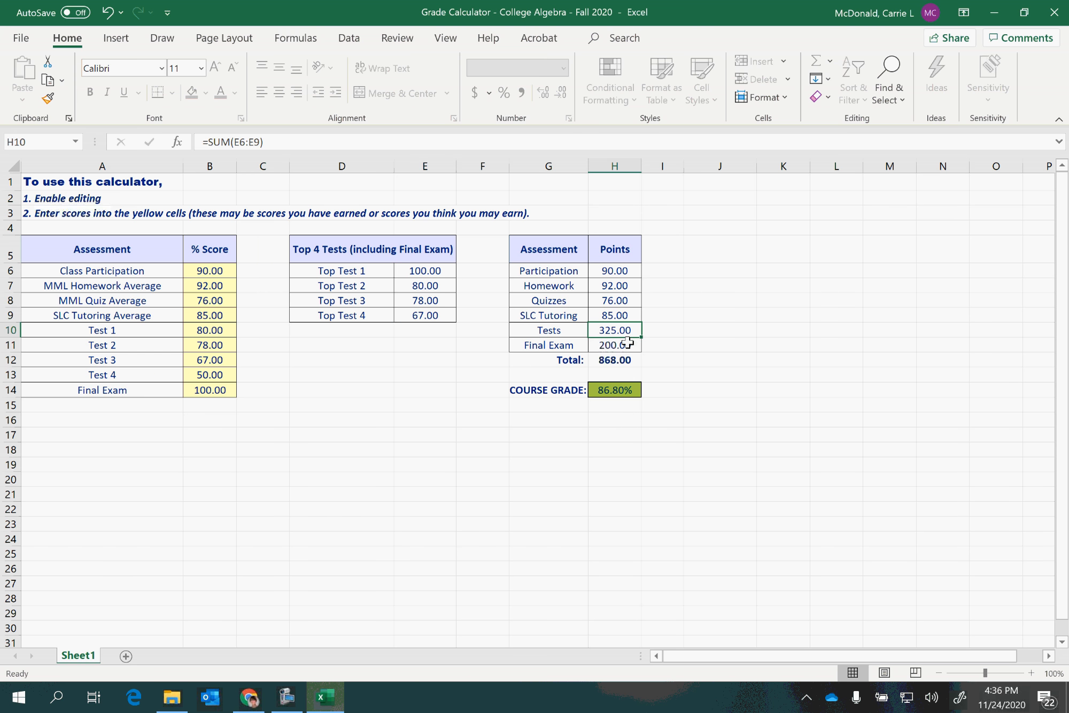
{"action": "left_click", "coordinate": [626, 344]}
{"action": "left_click", "coordinate": [624, 270]}
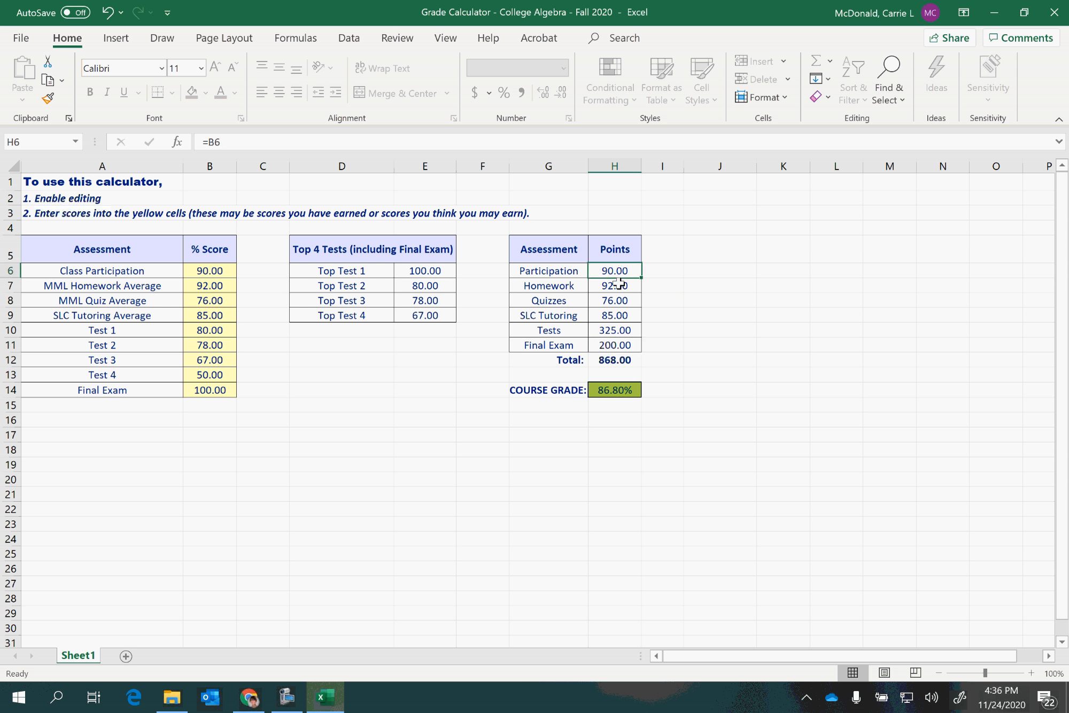
{"action": "left_click", "coordinate": [616, 286]}
{"action": "left_click", "coordinate": [616, 300]}
{"action": "left_click", "coordinate": [618, 363]}
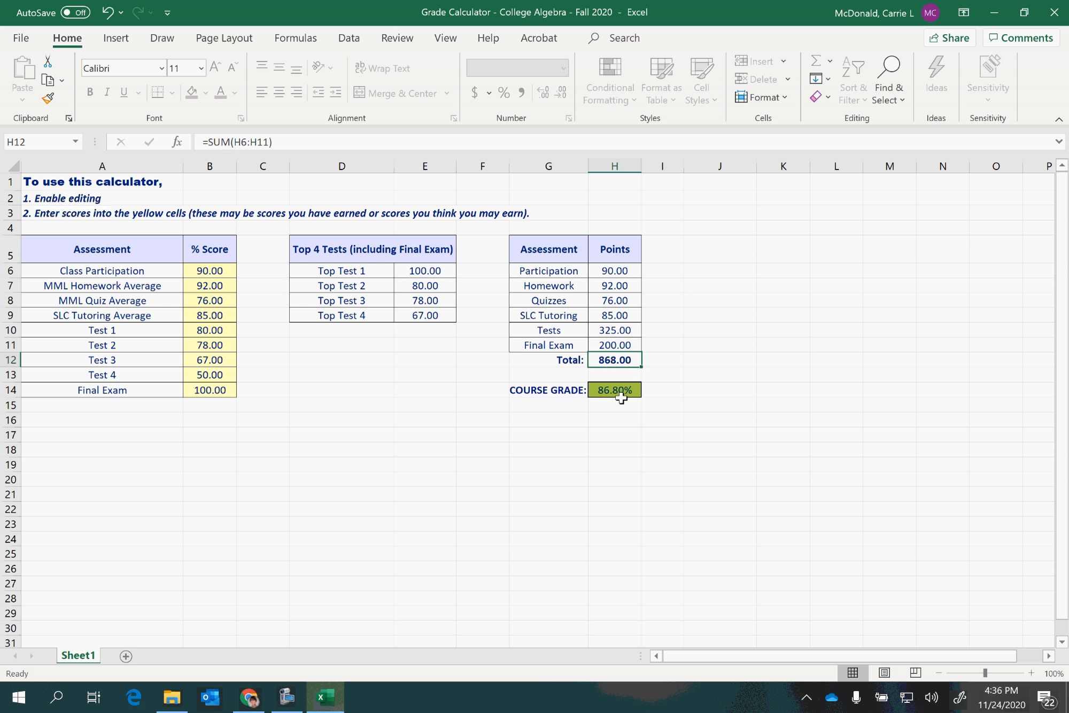
{"action": "left_click", "coordinate": [601, 395]}
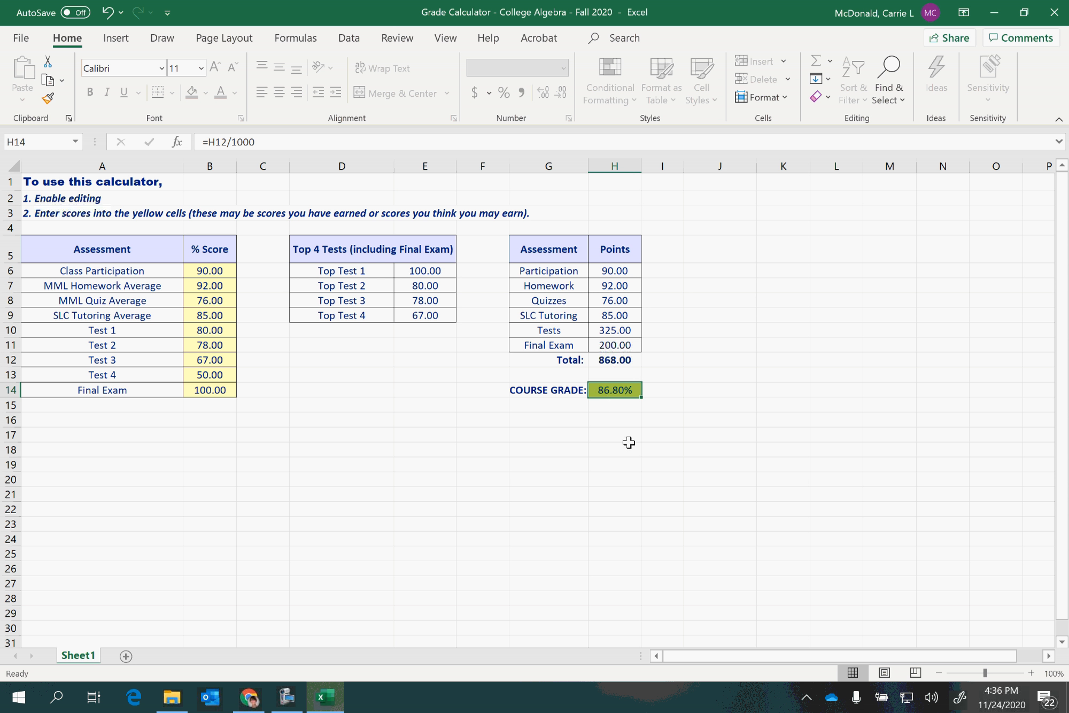
Step: Try to edit the empty cell F17 outside the yellow score cells
{"action": "left_click", "coordinate": [406, 337]}
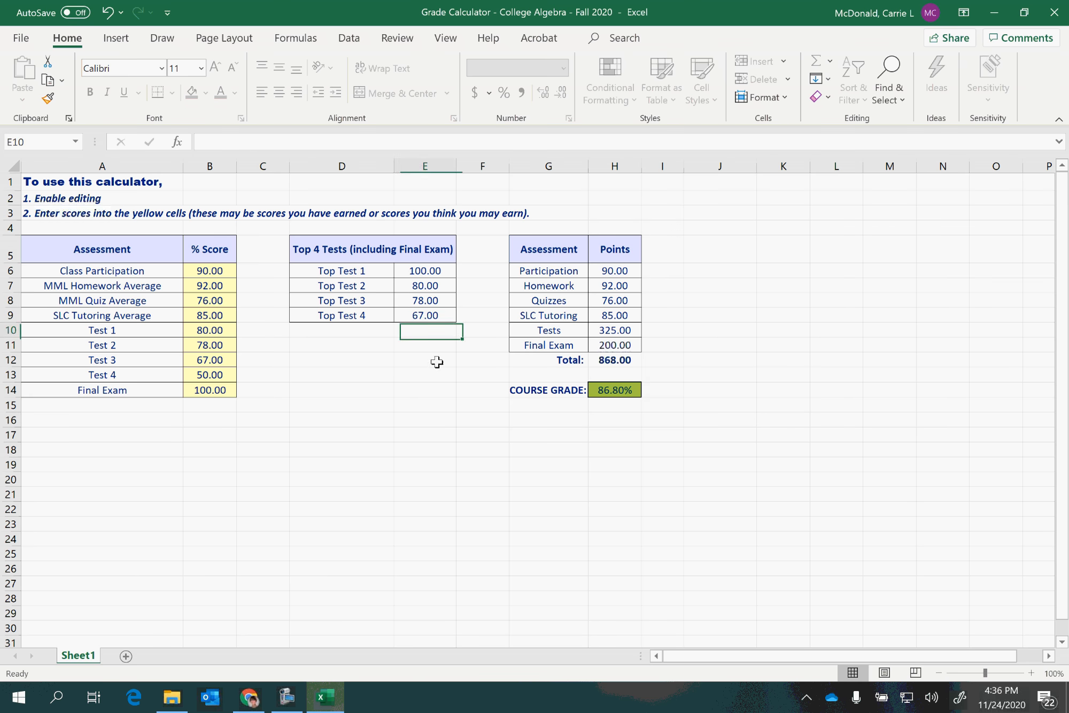
{"action": "double_click", "coordinate": [478, 436]}
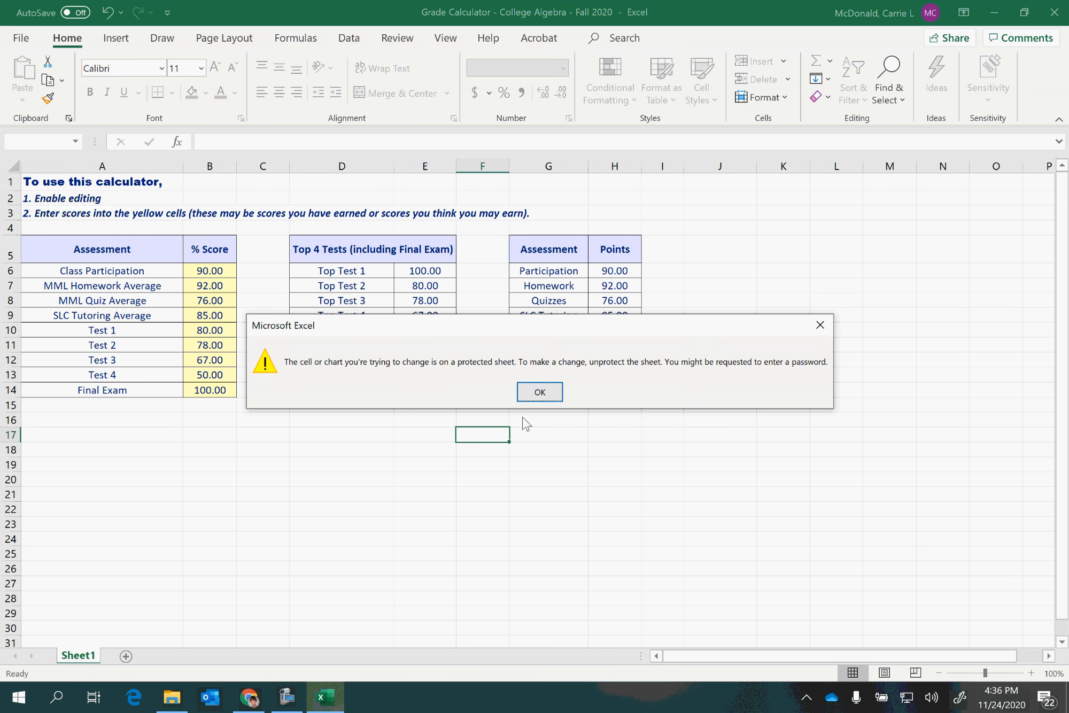
{"action": "left_click", "coordinate": [536, 397]}
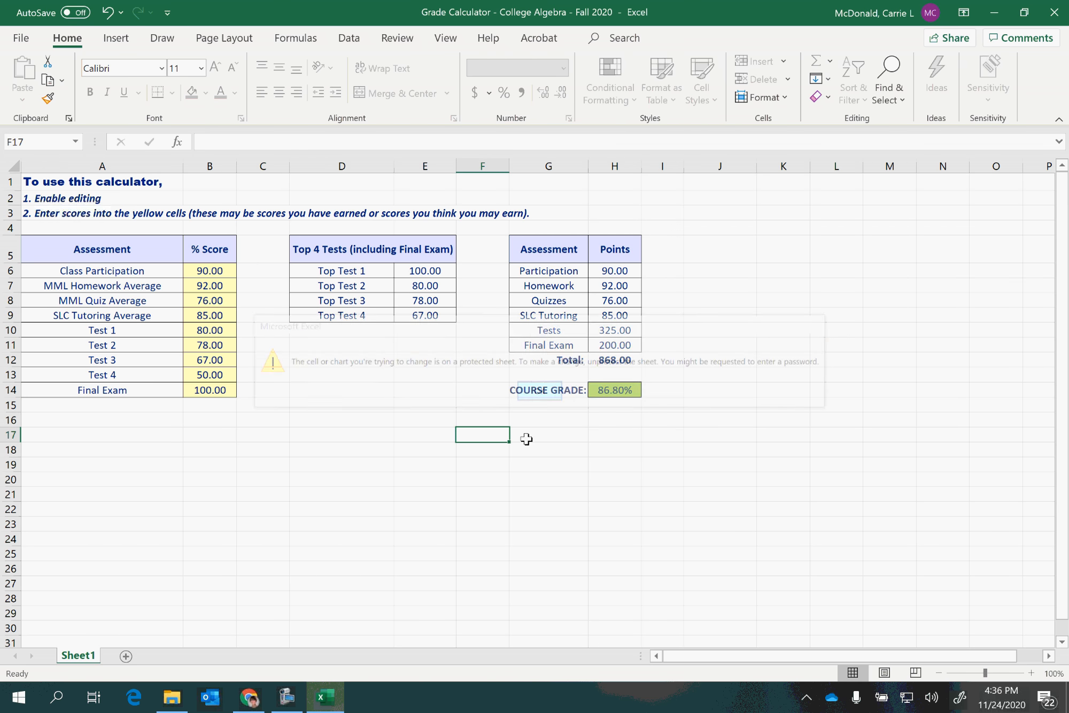
{"action": "left_click", "coordinate": [415, 332]}
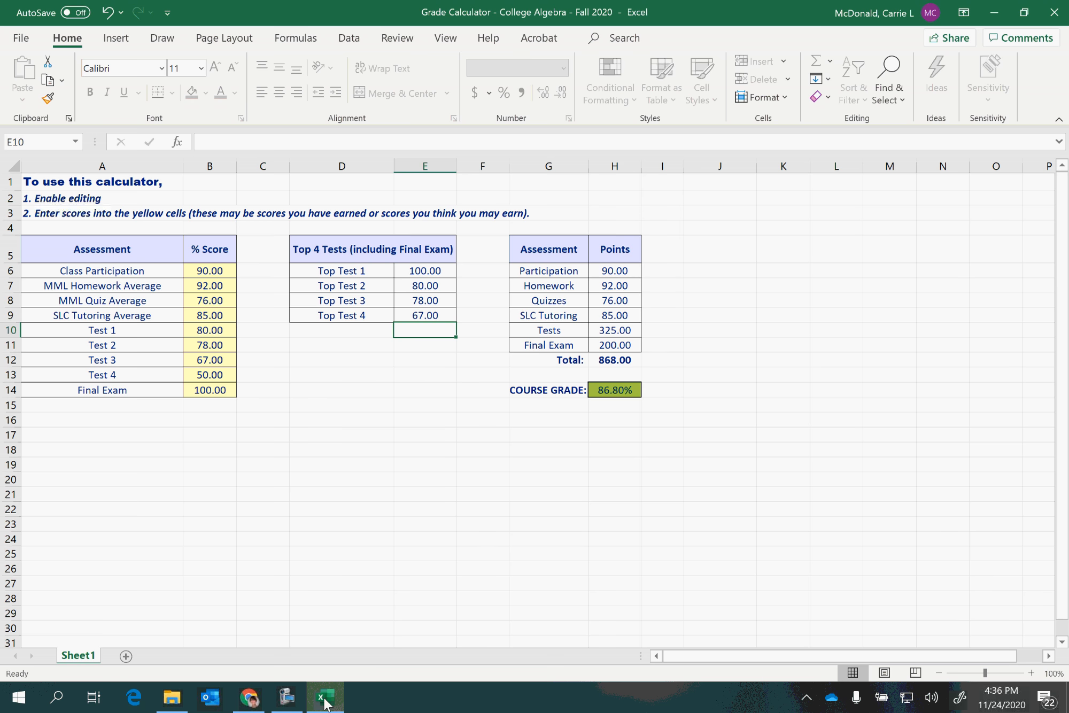
{"action": "left_click", "coordinate": [283, 706]}
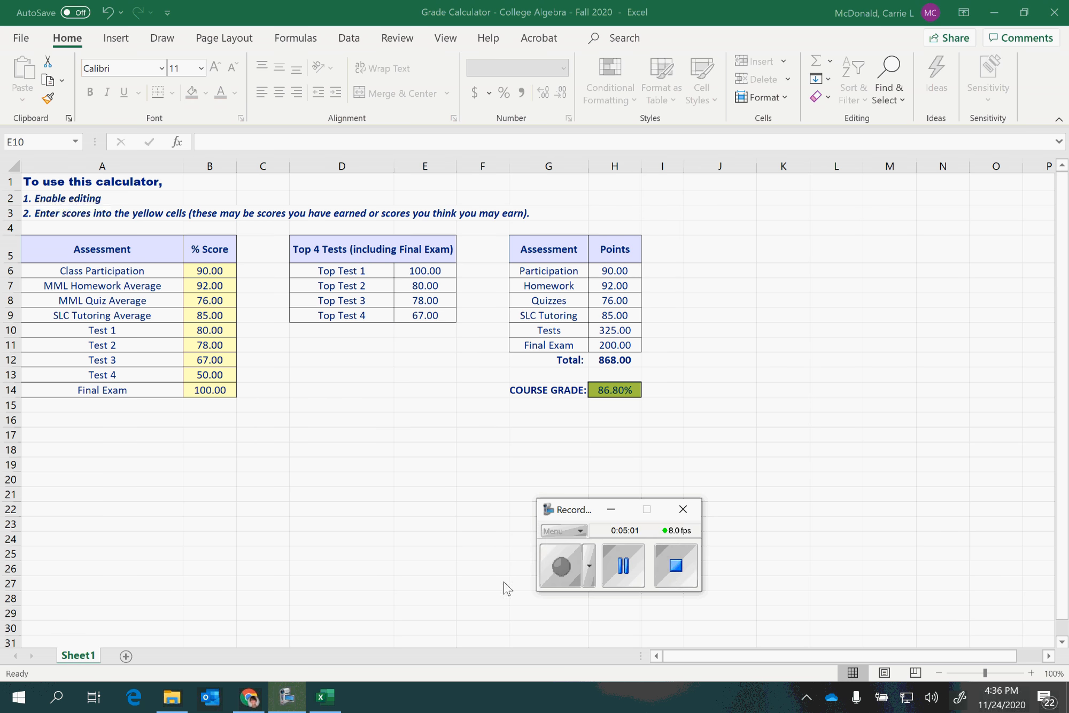
{"action": "left_click", "coordinate": [623, 565]}
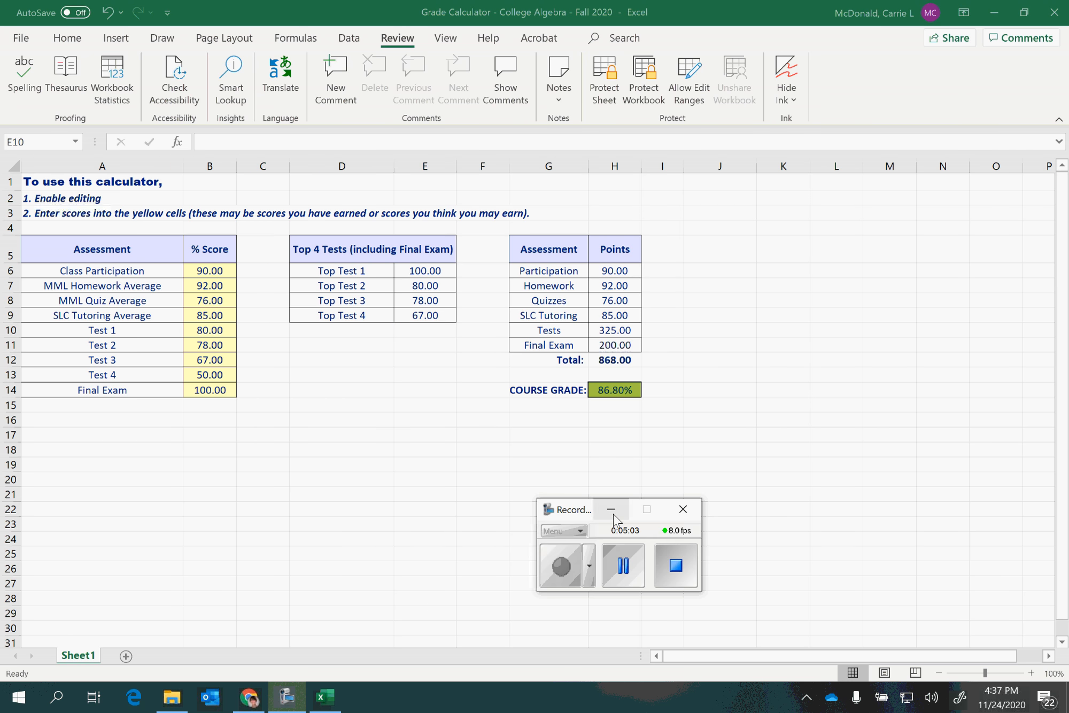
{"action": "left_click", "coordinate": [613, 513]}
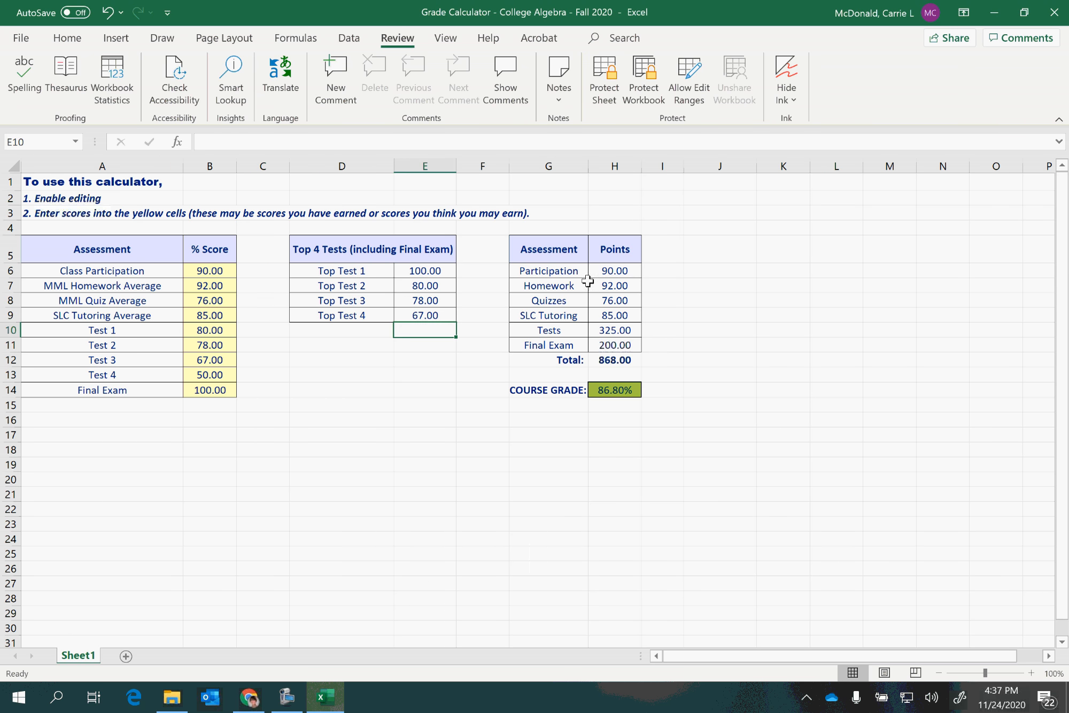
{"action": "left_click", "coordinate": [520, 347]}
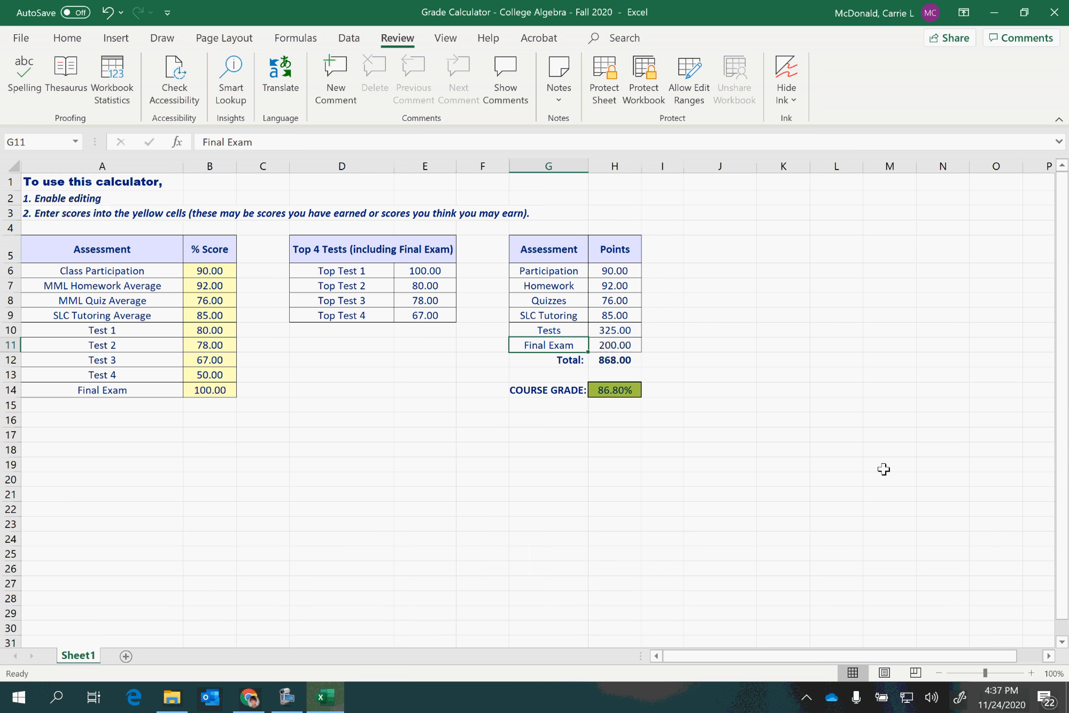
{"action": "type", "text": "="}
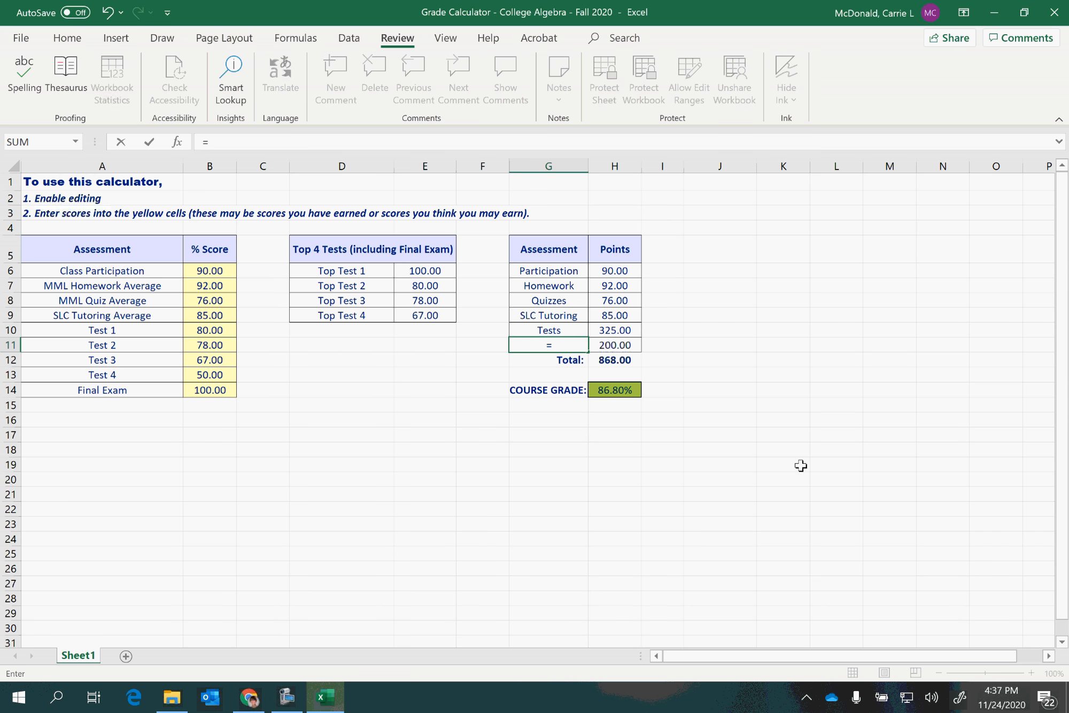
{"action": "key", "text": "Return"}
{"action": "key", "text": "ctrl+z"}
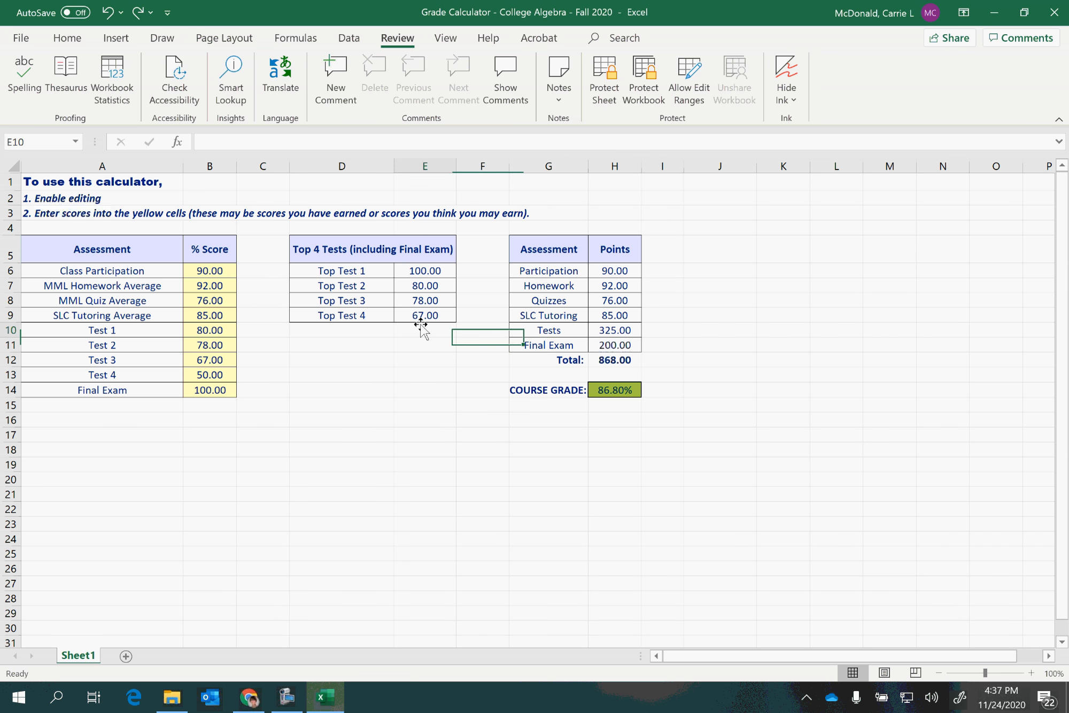
Step: Sum the top four test scores E6:E9 in cell E10 and compare with the Tests points formula in H10
{"action": "left_click", "coordinate": [423, 329]}
{"action": "type", "text": "=sum("}
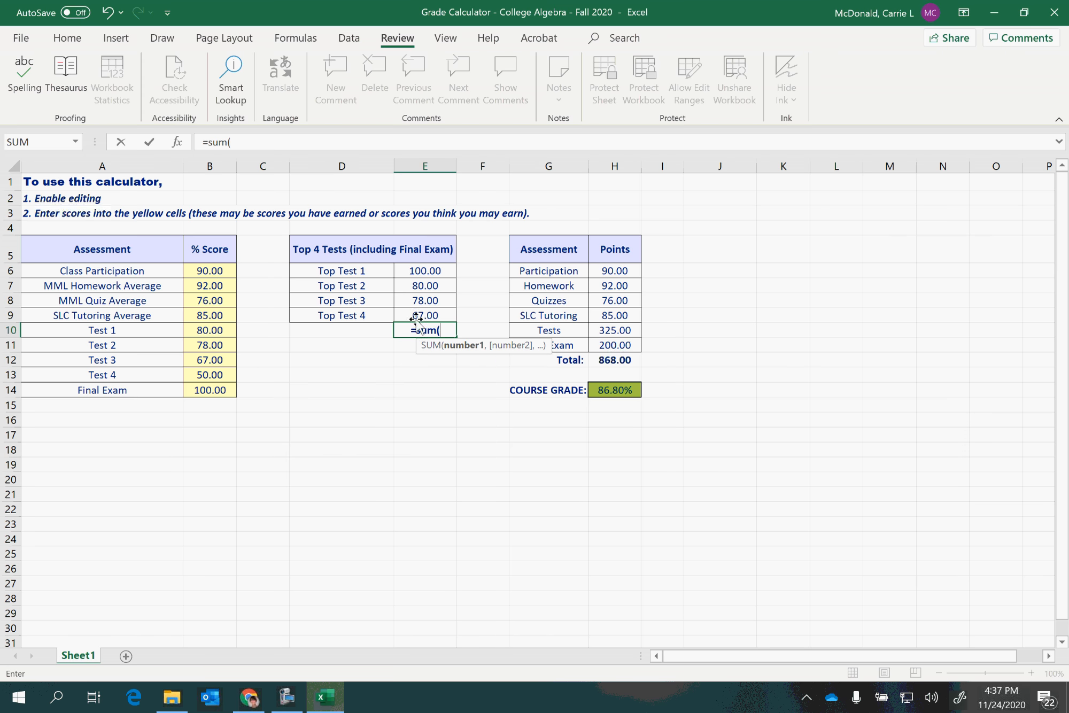
{"action": "left_click", "coordinate": [415, 271]}
{"action": "left_click_drag", "start_coordinate": [415, 271], "coordinate": [422, 314]}
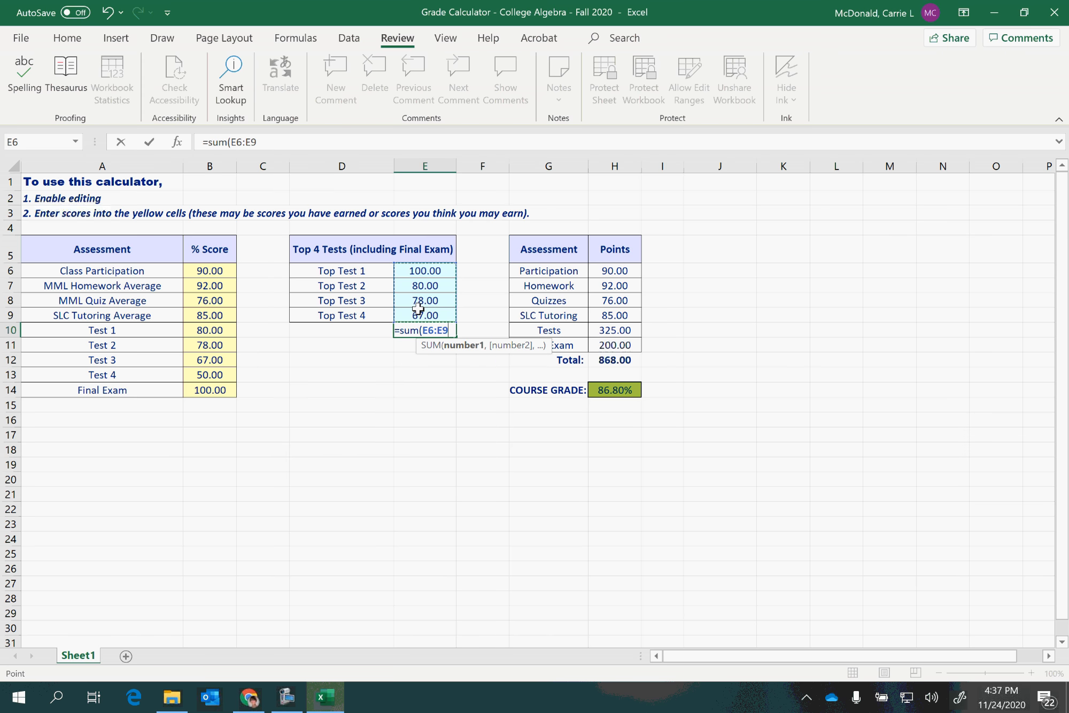
{"action": "key", "text": "Return"}
{"action": "left_click", "coordinate": [613, 331]}
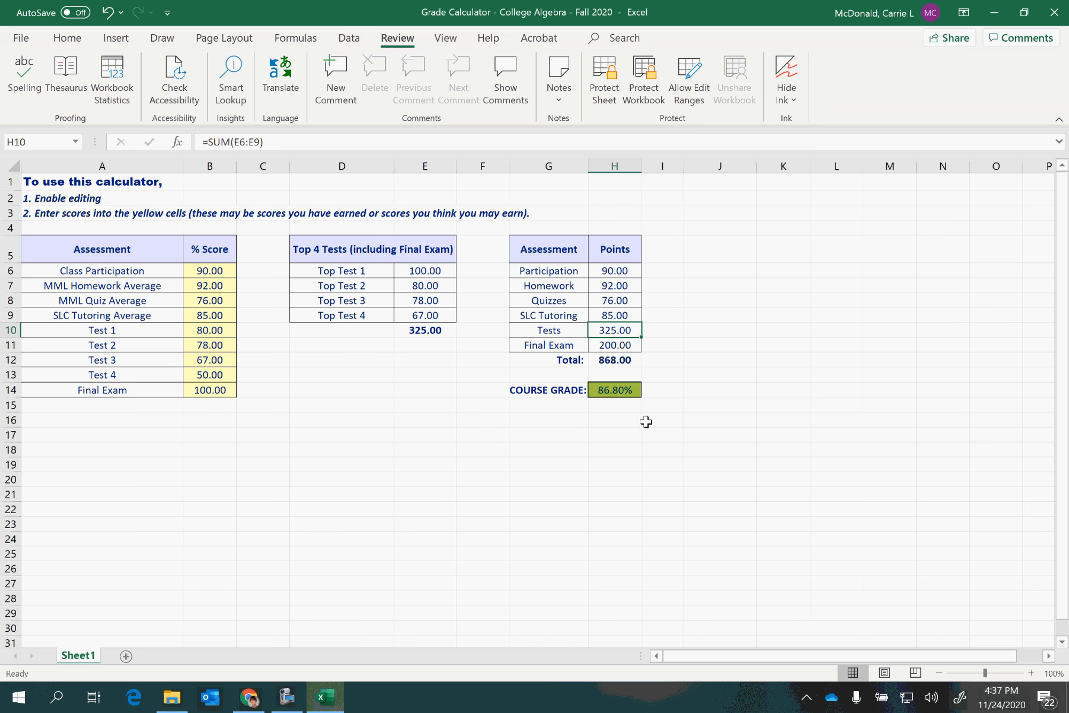
Step: Enter the formula =H6+H7+H8+H9+H10+H11 in I12 to add up all the assessment points
{"action": "left_click", "coordinate": [661, 361]}
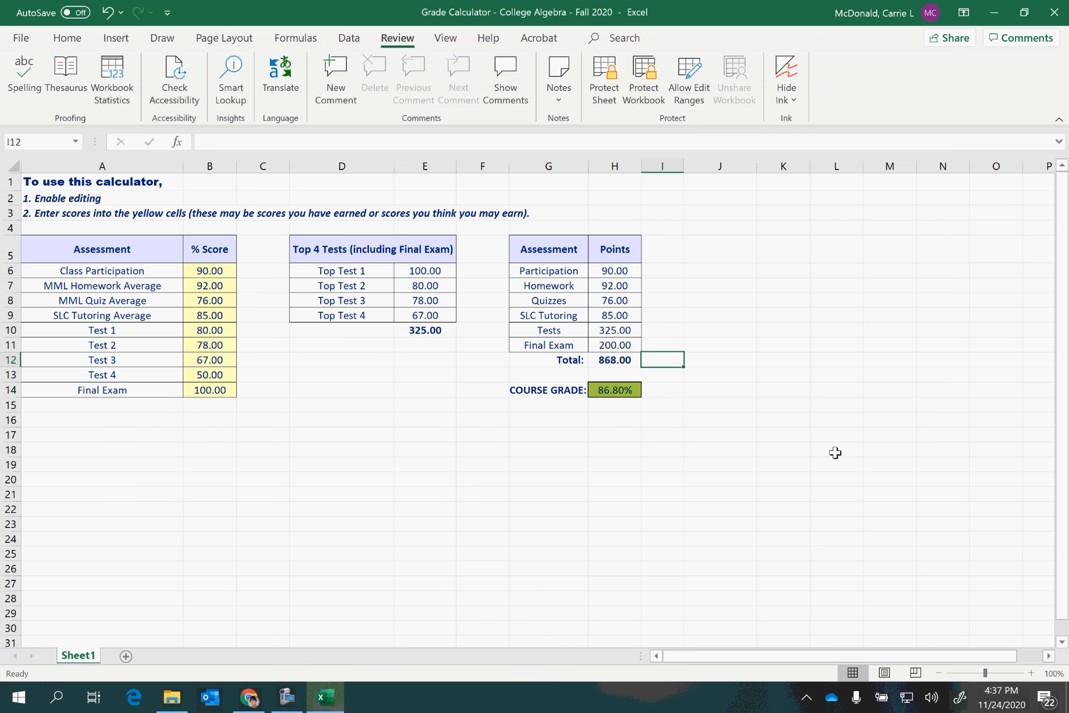
{"action": "type", "text": "="}
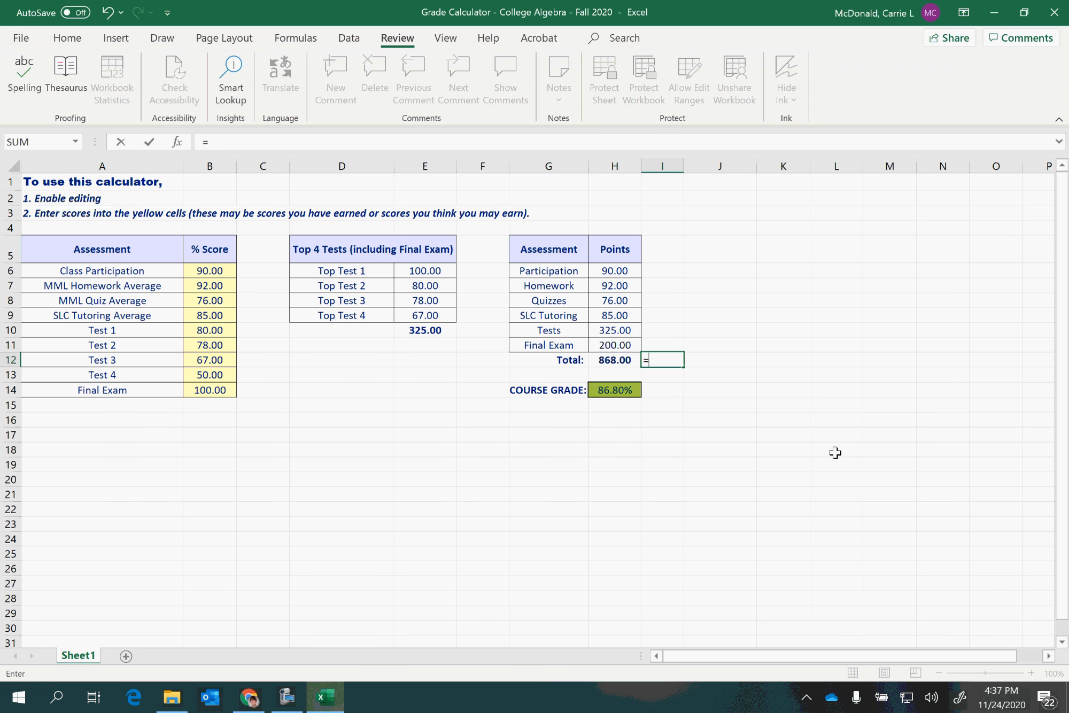
{"action": "left_click", "coordinate": [631, 272]}
{"action": "type", "text": "+"}
{"action": "left_click", "coordinate": [623, 289]}
{"action": "type", "text": "+"}
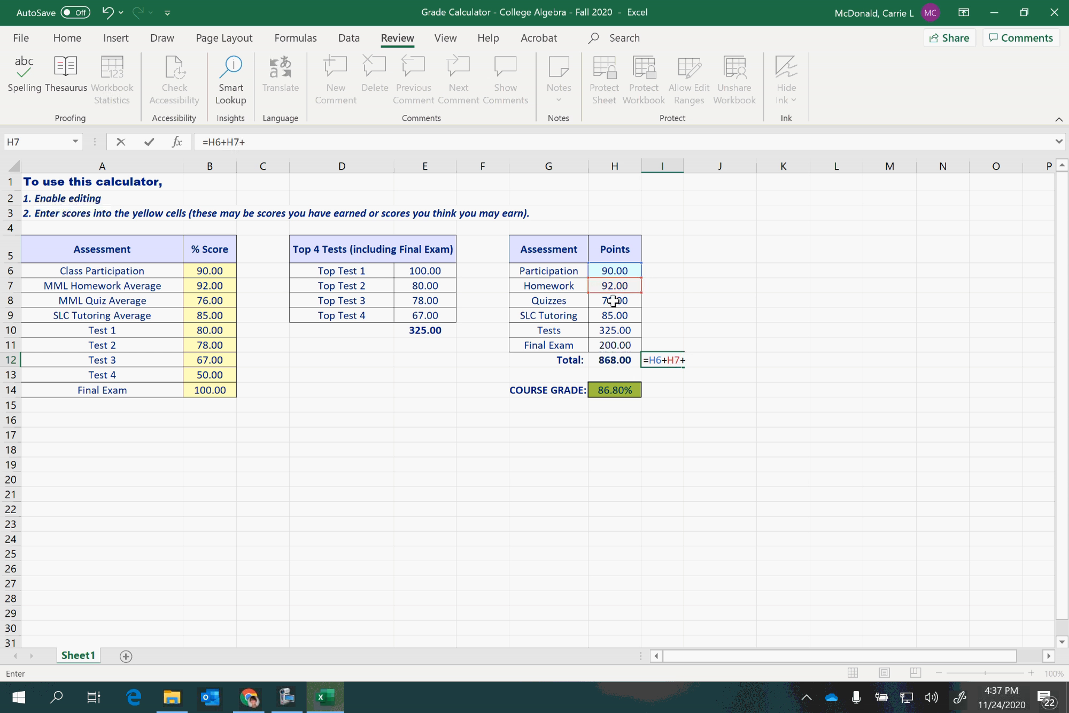
{"action": "left_click", "coordinate": [610, 306]}
{"action": "type", "text": "+"}
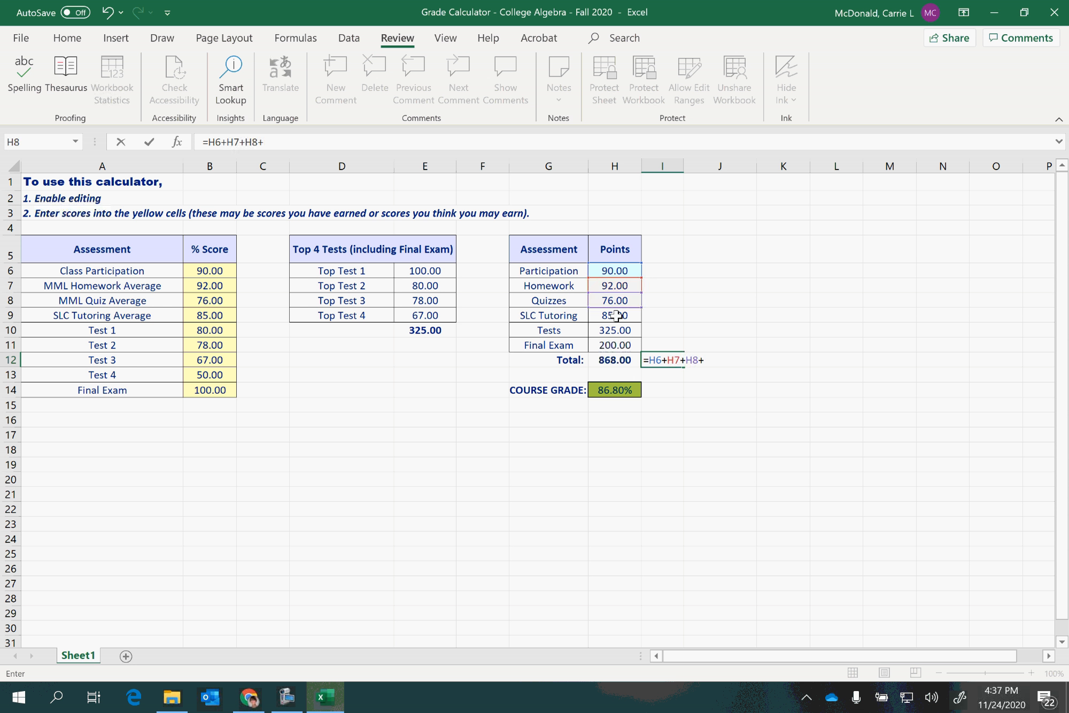
{"action": "left_click", "coordinate": [617, 316]}
{"action": "type", "text": "+"}
{"action": "left_click", "coordinate": [620, 330]}
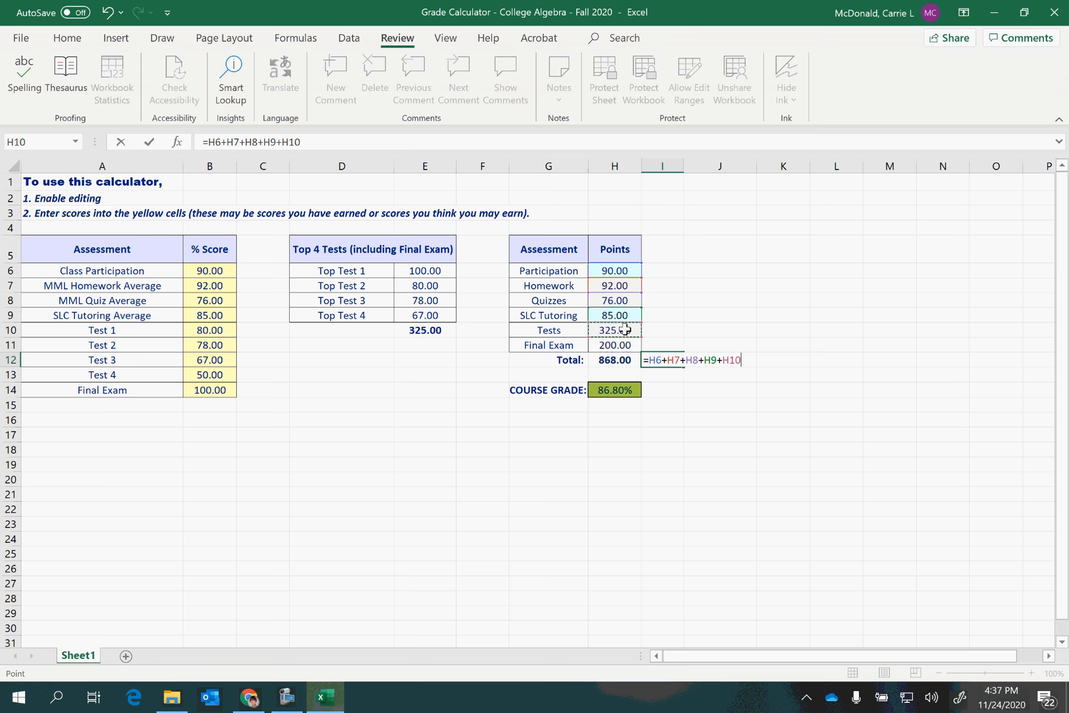
{"action": "type", "text": "+"}
{"action": "left_click", "coordinate": [622, 344]}
{"action": "type", "text": "+"}
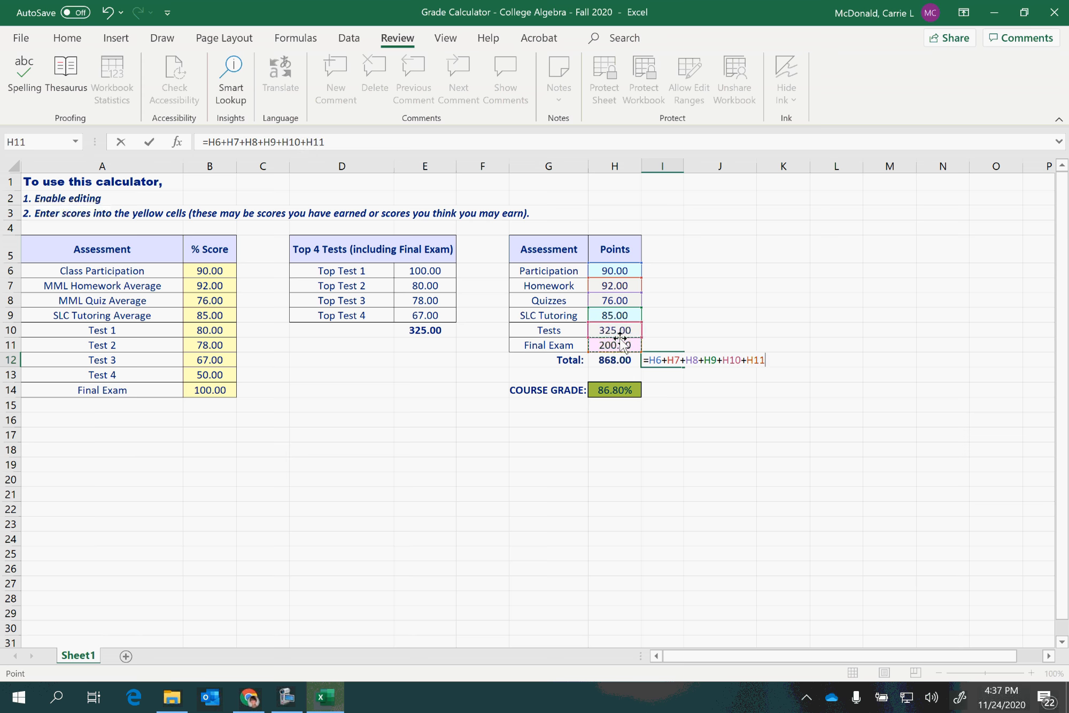
{"action": "key", "text": "Return"}
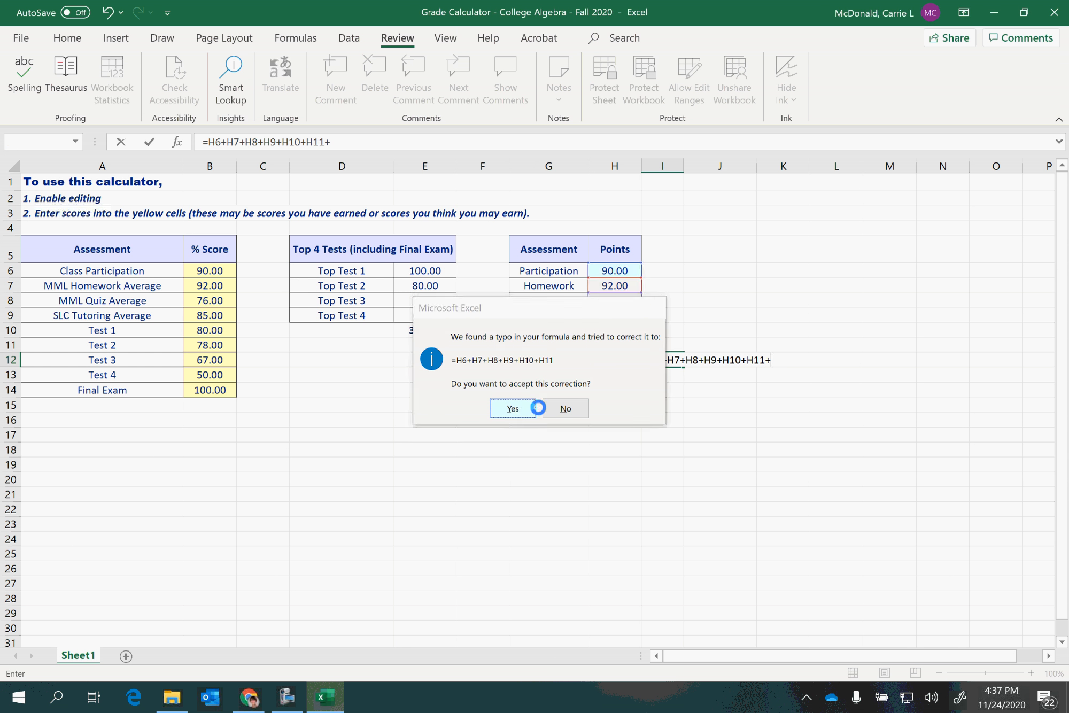
{"action": "left_click", "coordinate": [535, 407]}
{"action": "left_click", "coordinate": [669, 357]}
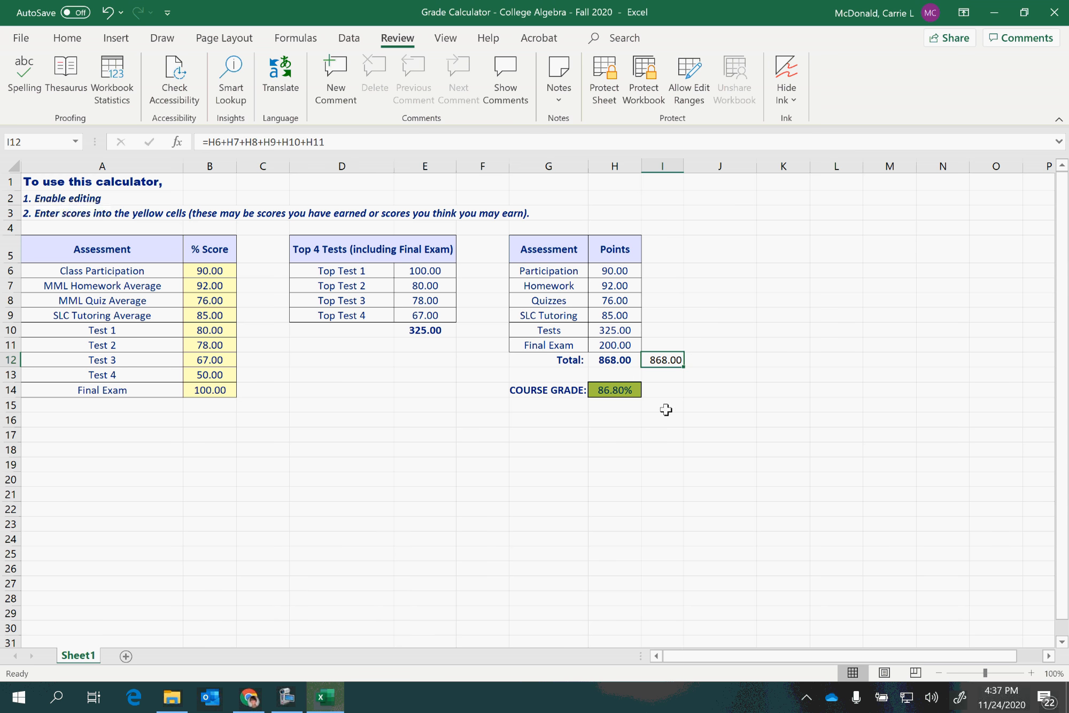
Step: Enter the formula =I12/1000 in I14, beside the course grade
{"action": "left_click", "coordinate": [666, 391]}
{"action": "type", "text": "="}
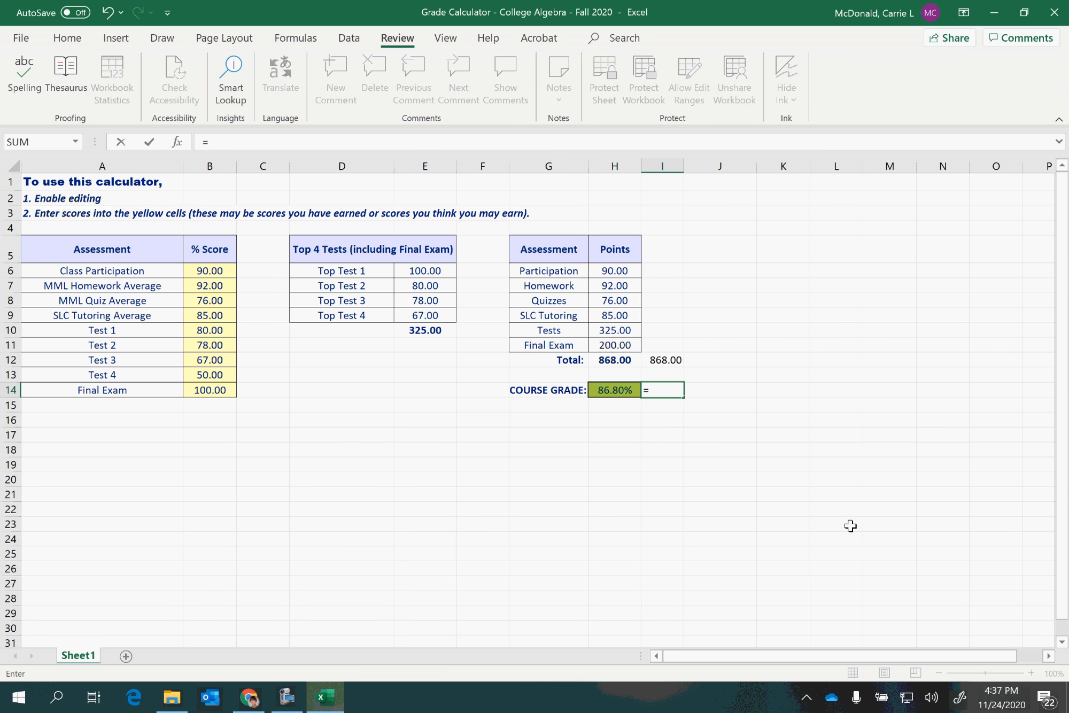
{"action": "left_click", "coordinate": [654, 361]}
{"action": "type", "text": "/1000"}
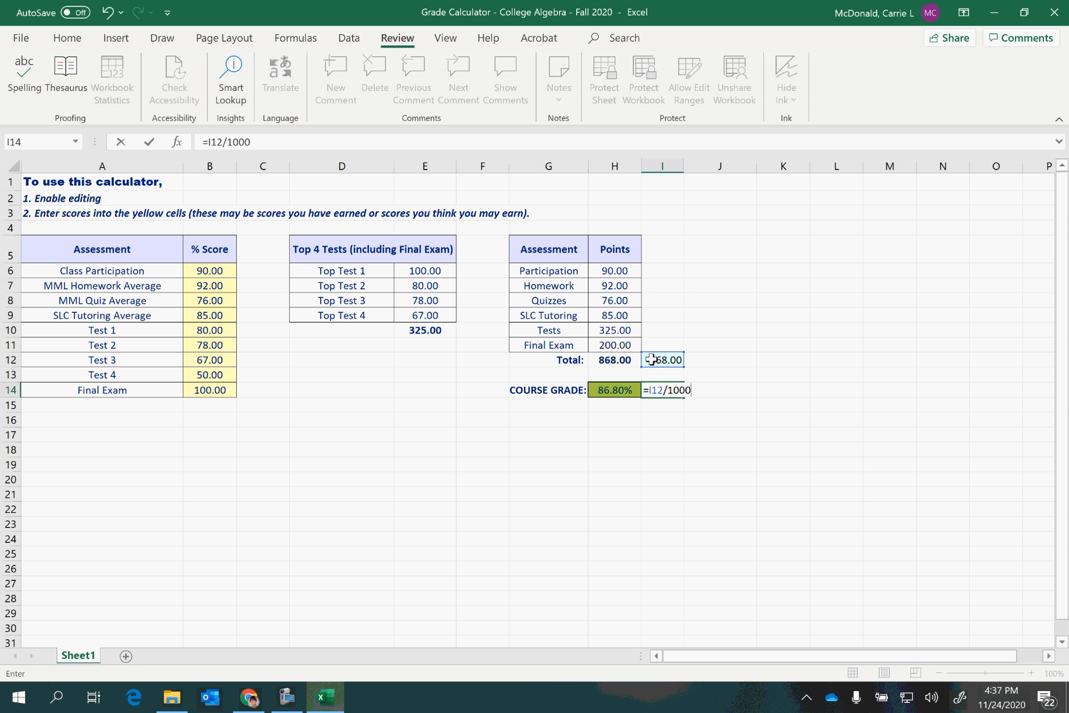
{"action": "key", "text": "Return"}
{"action": "left_click", "coordinate": [659, 394]}
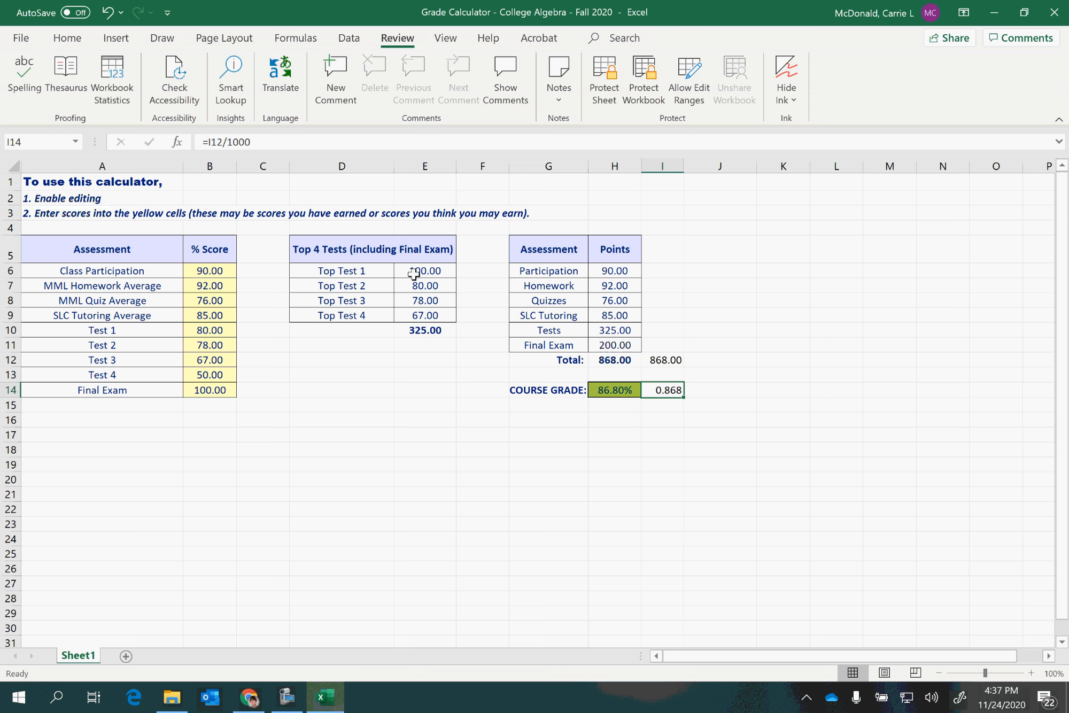
Step: Extend the formula in I14 to =I12/1000*100 to express the course grade as a percentage
{"action": "left_click", "coordinate": [284, 142]}
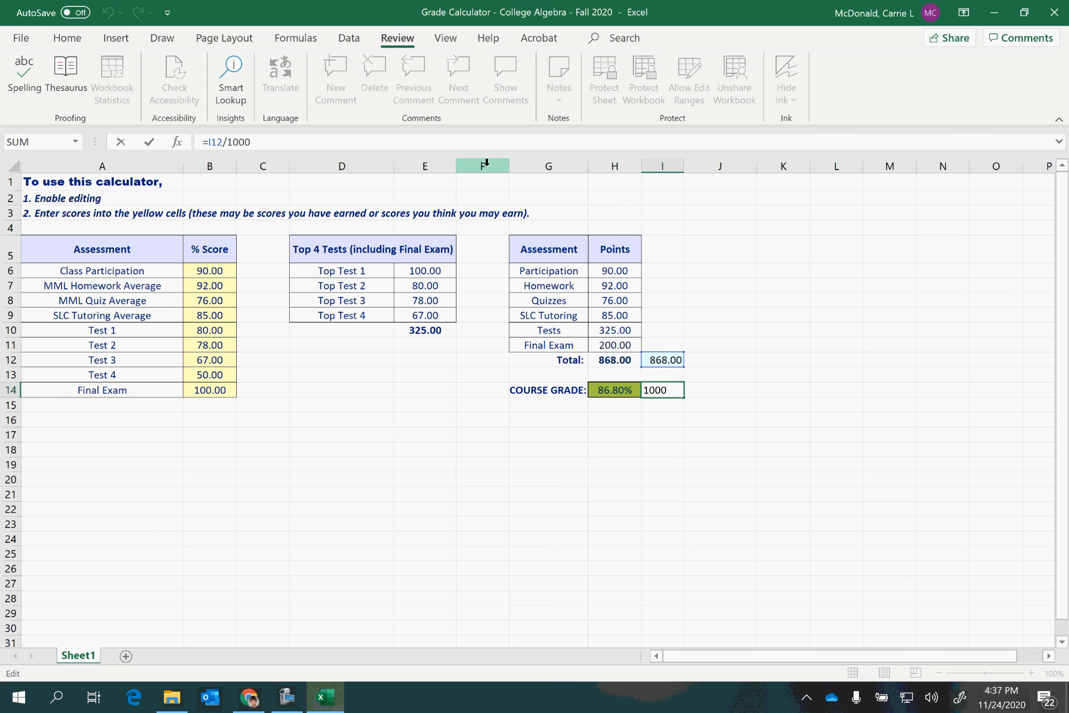
{"action": "type", "text": "*100"}
{"action": "key", "text": "ctrl+Return"}
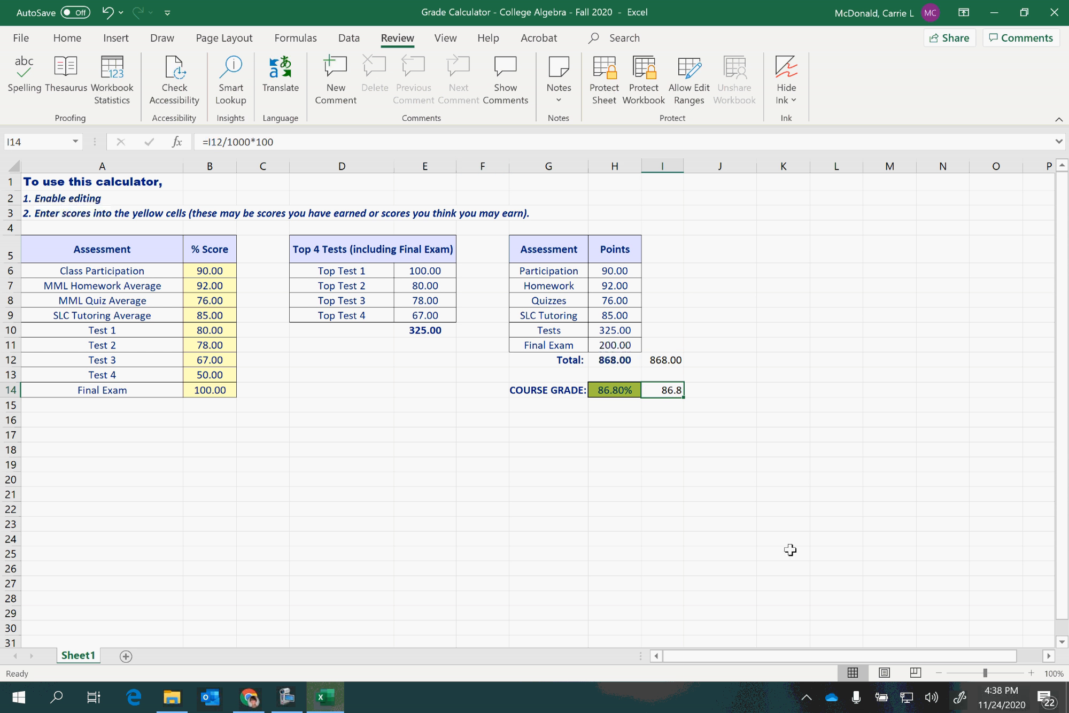